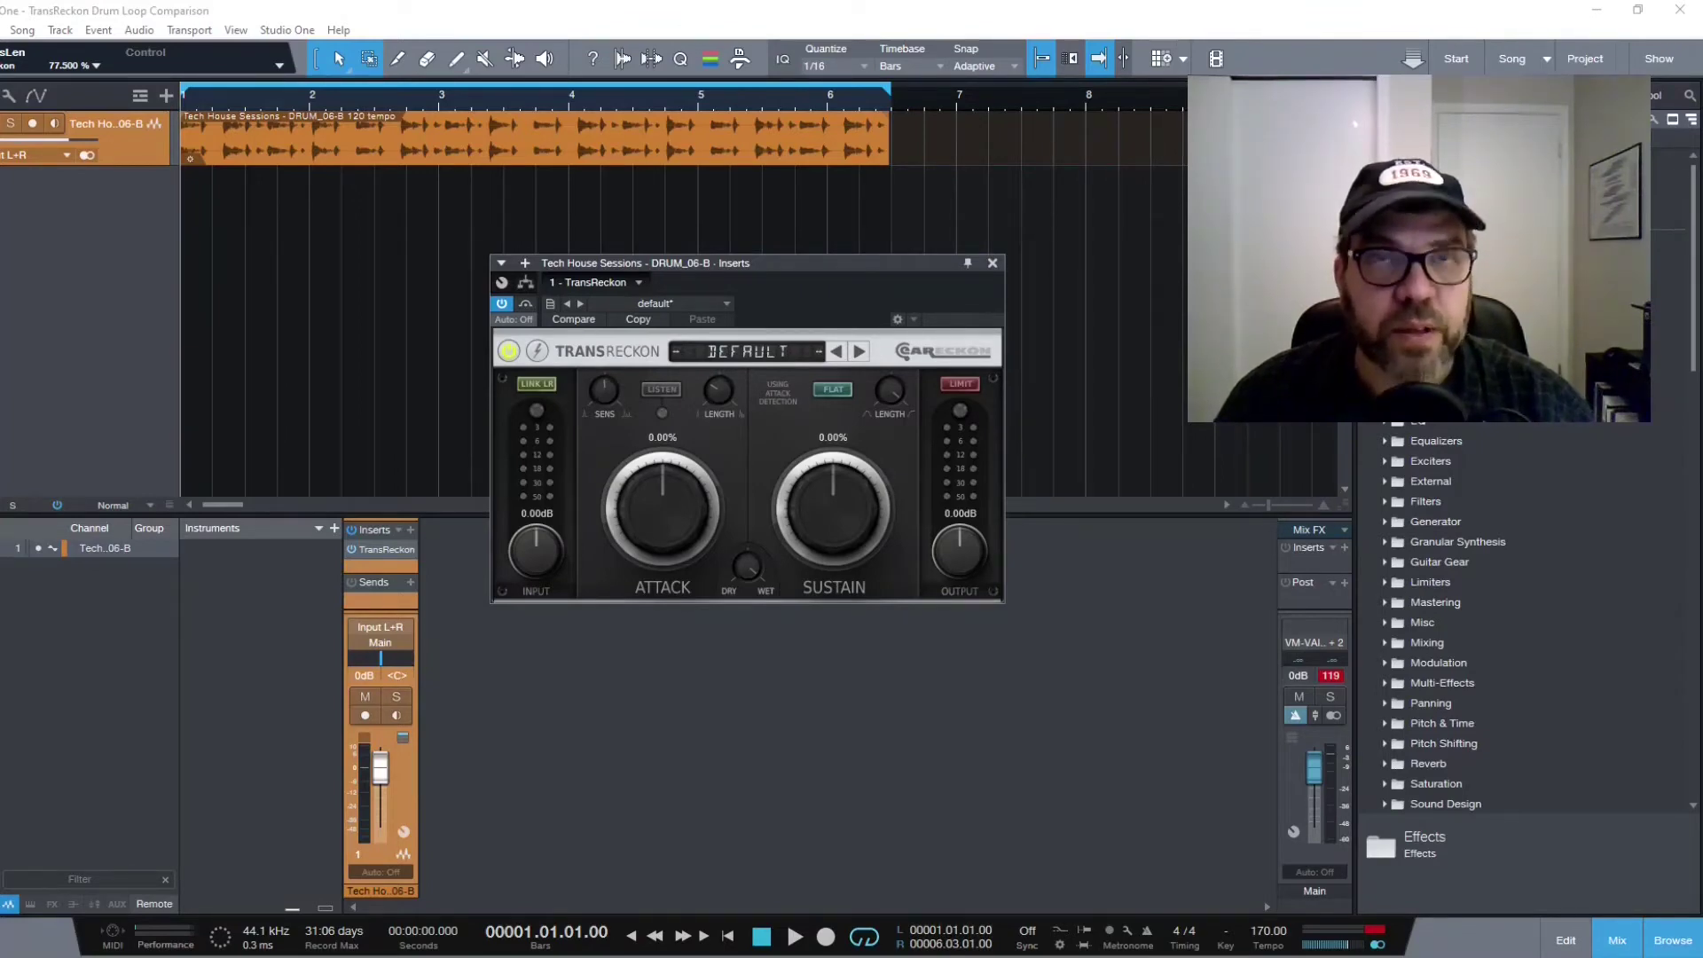
# Browse through the TransReckon presets one by one and return to the Default preset.
pyautogui.click(860, 352)
pyautogui.click(861, 352)
pyautogui.click(860, 352)
pyautogui.click(861, 352)
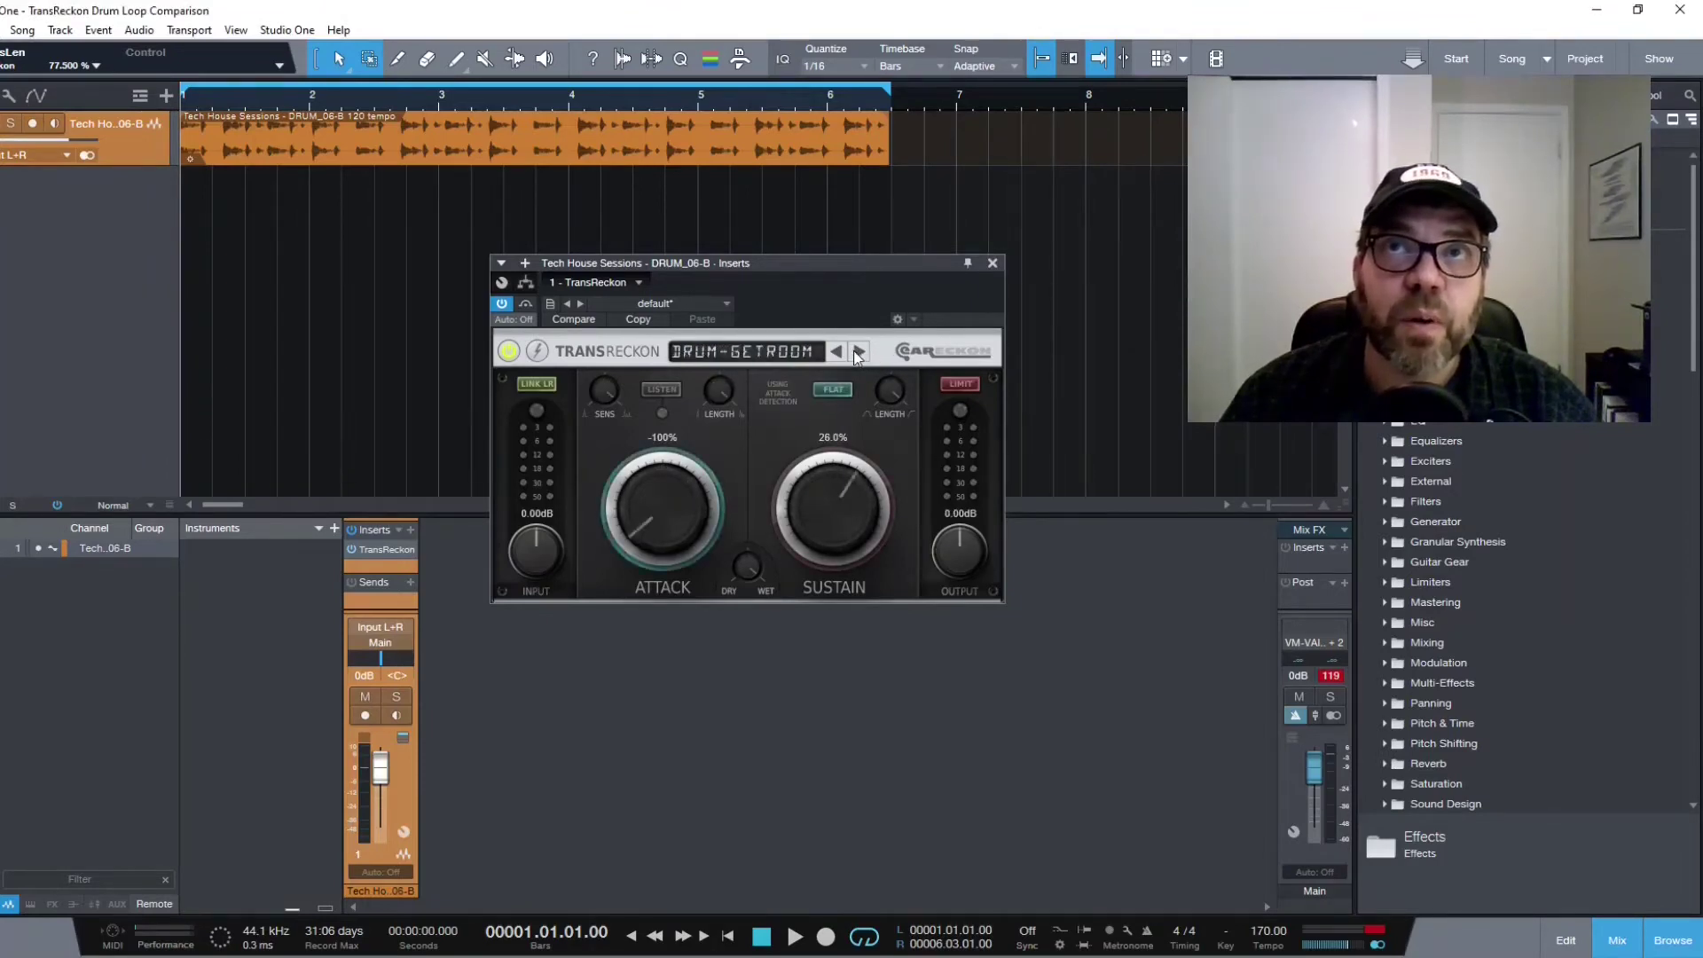
pyautogui.click(861, 352)
pyautogui.click(861, 352)
pyautogui.click(860, 352)
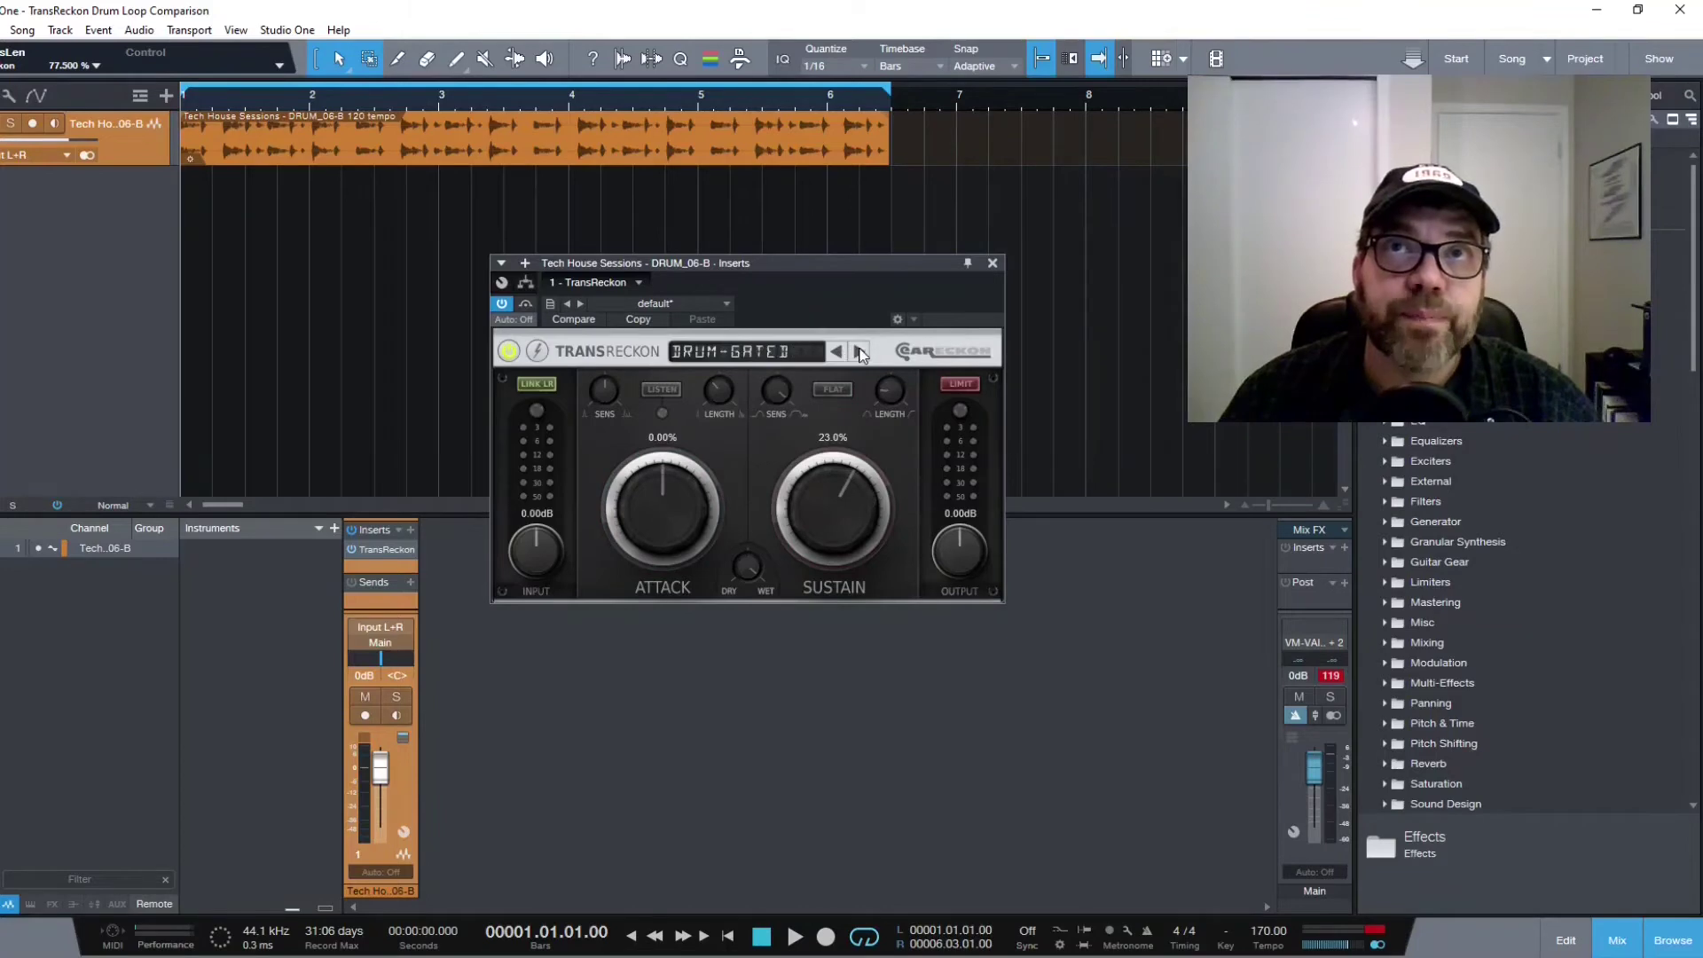
pyautogui.click(860, 352)
pyautogui.click(860, 353)
pyautogui.click(861, 352)
pyautogui.click(860, 352)
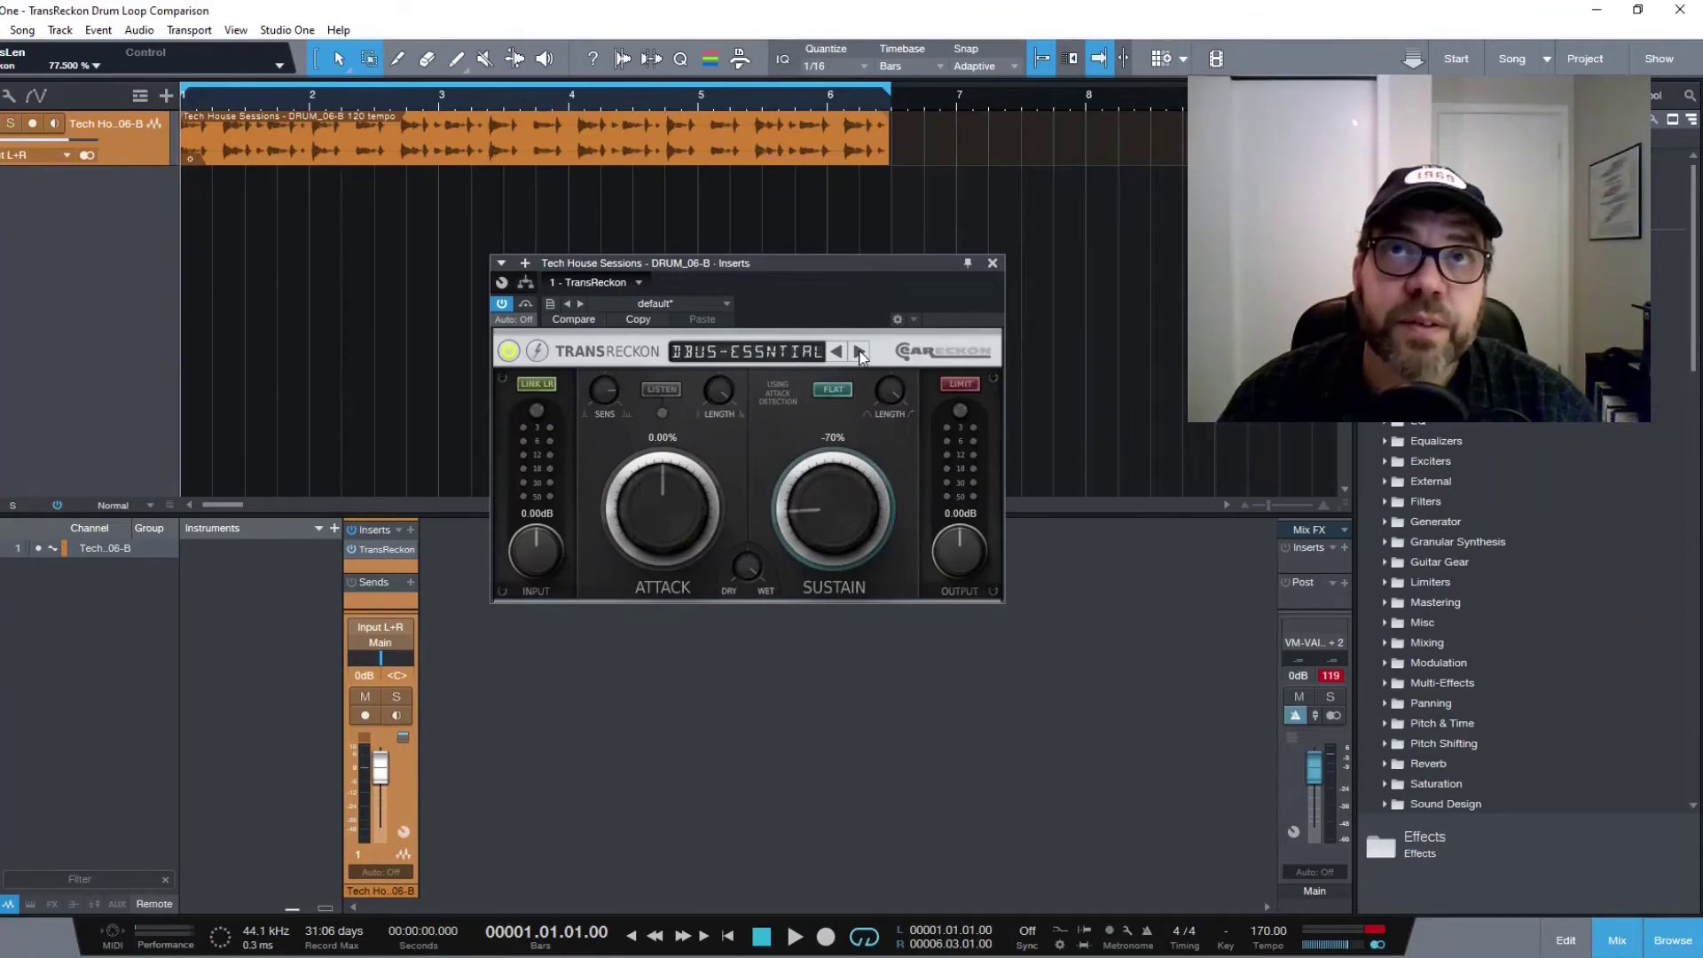
pyautogui.click(861, 352)
pyautogui.click(861, 352)
pyautogui.click(860, 352)
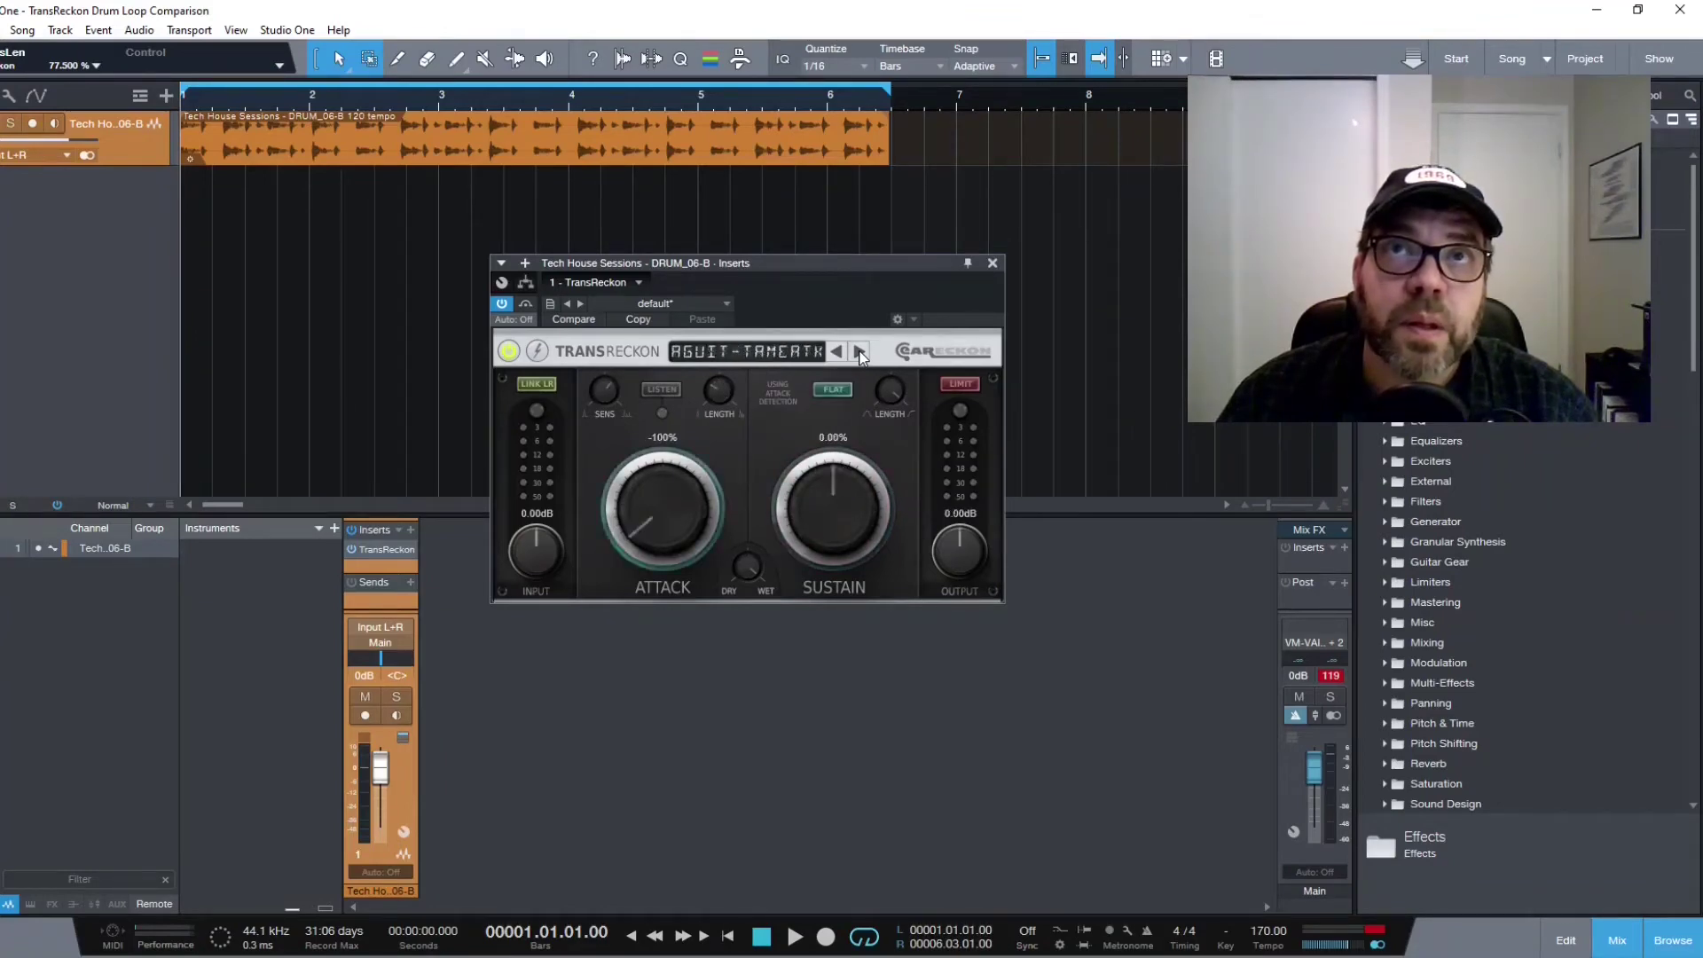
pyautogui.click(860, 352)
pyautogui.click(860, 353)
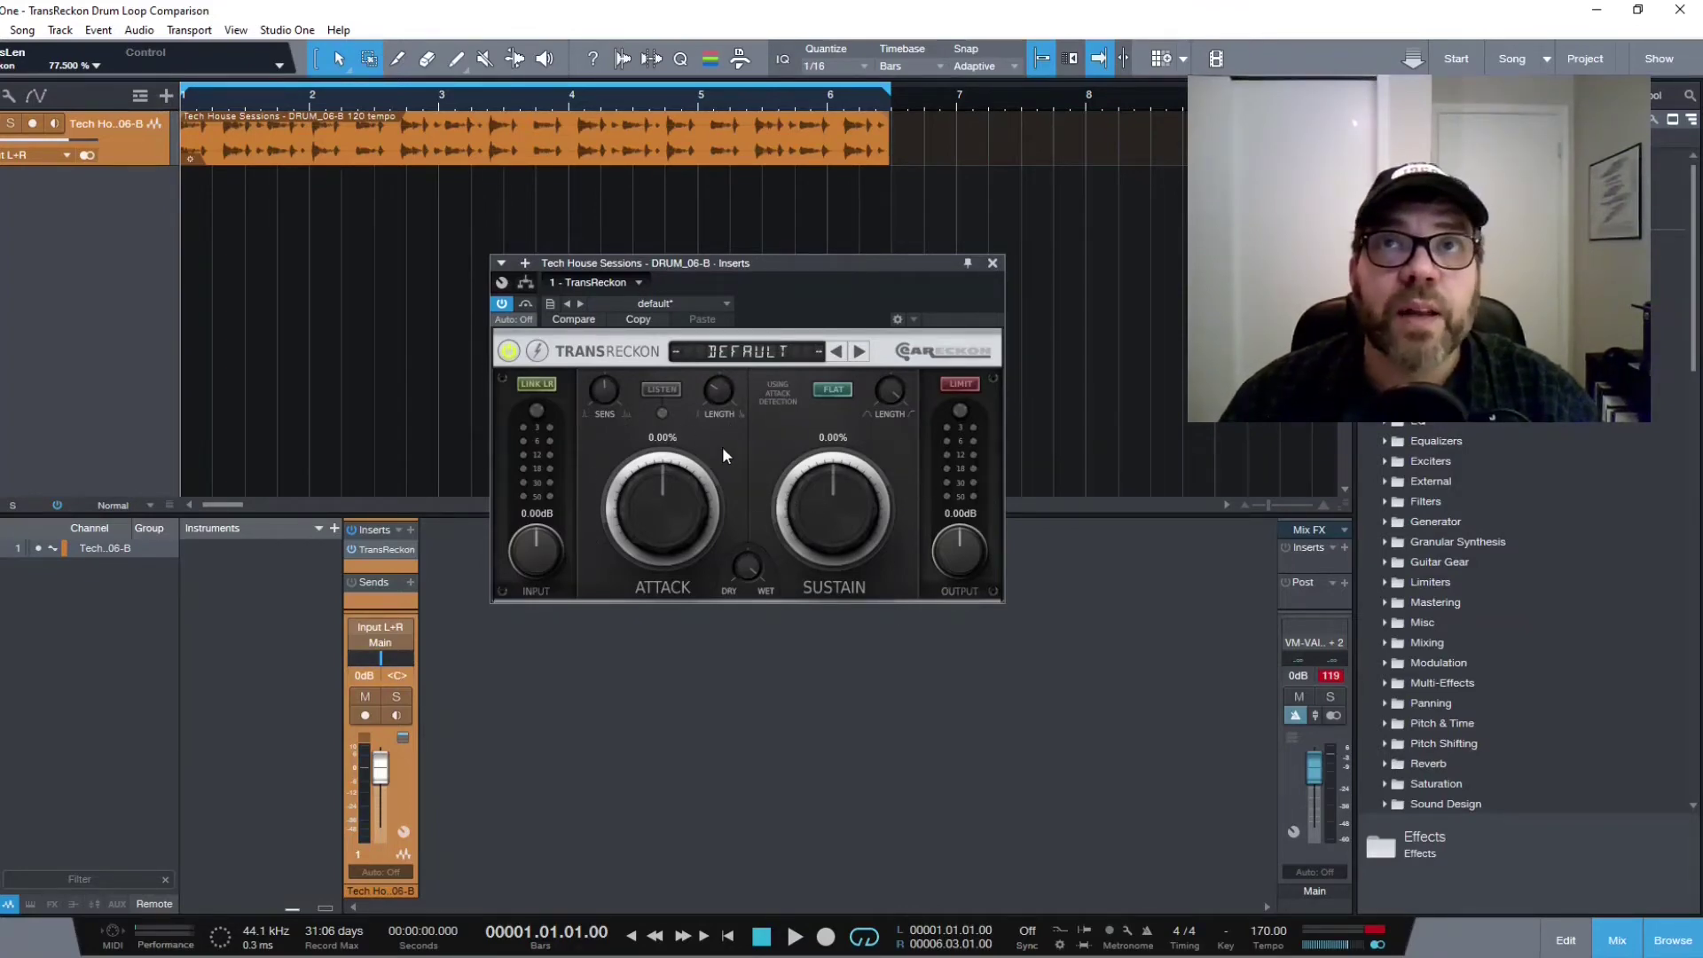
# Play the drum loop with Listen on, adjust the attack sensitivity, and set the attack length to 75.5% and Attack to 48%.
pyautogui.click(658, 390)
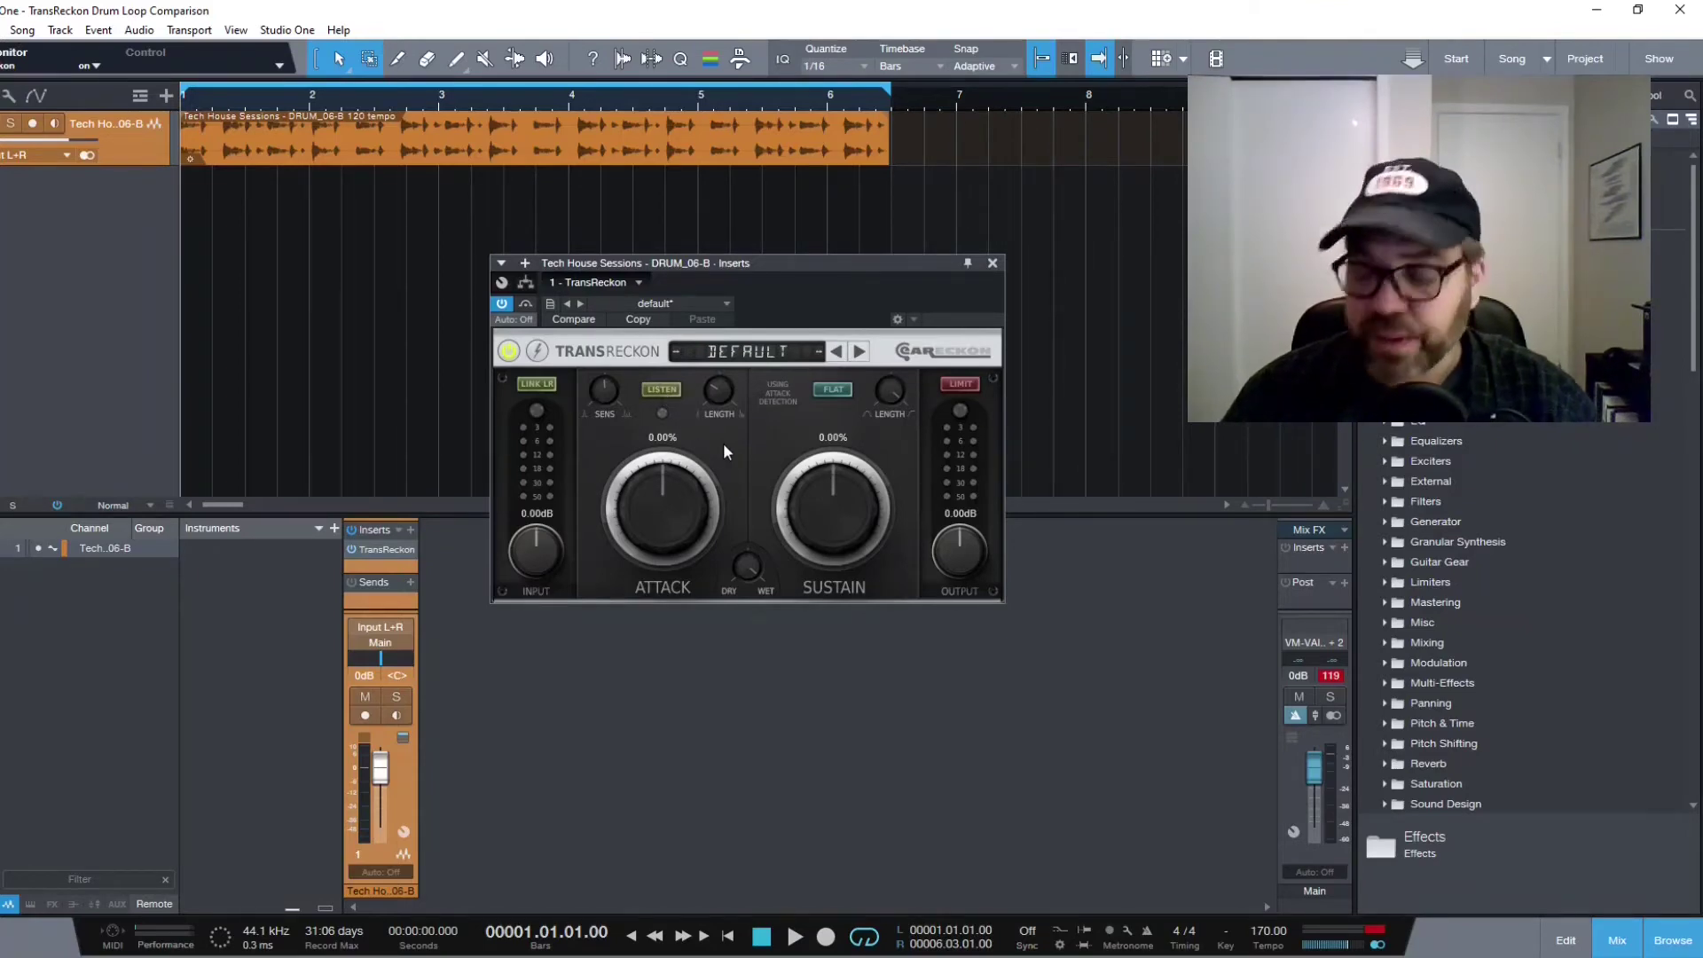
pyautogui.press('space')
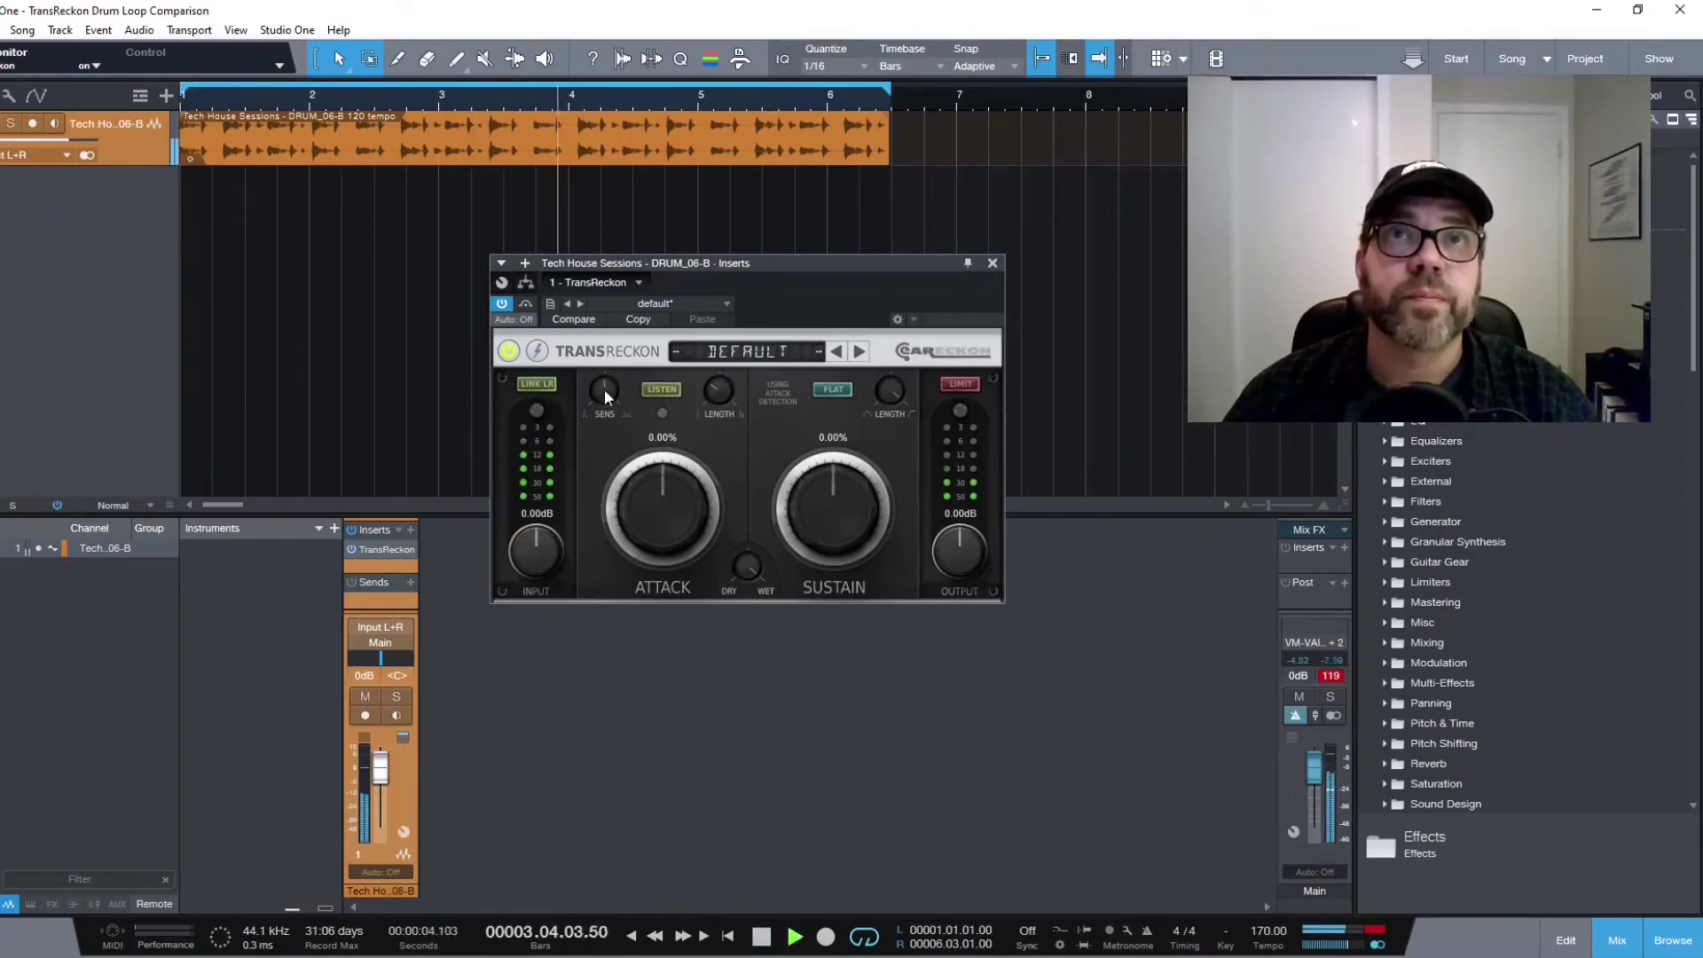
pyautogui.moveTo(594, 364); pyautogui.dragTo(602, 325)
pyautogui.moveTo(728, 396); pyautogui.dragTo(712, 278)
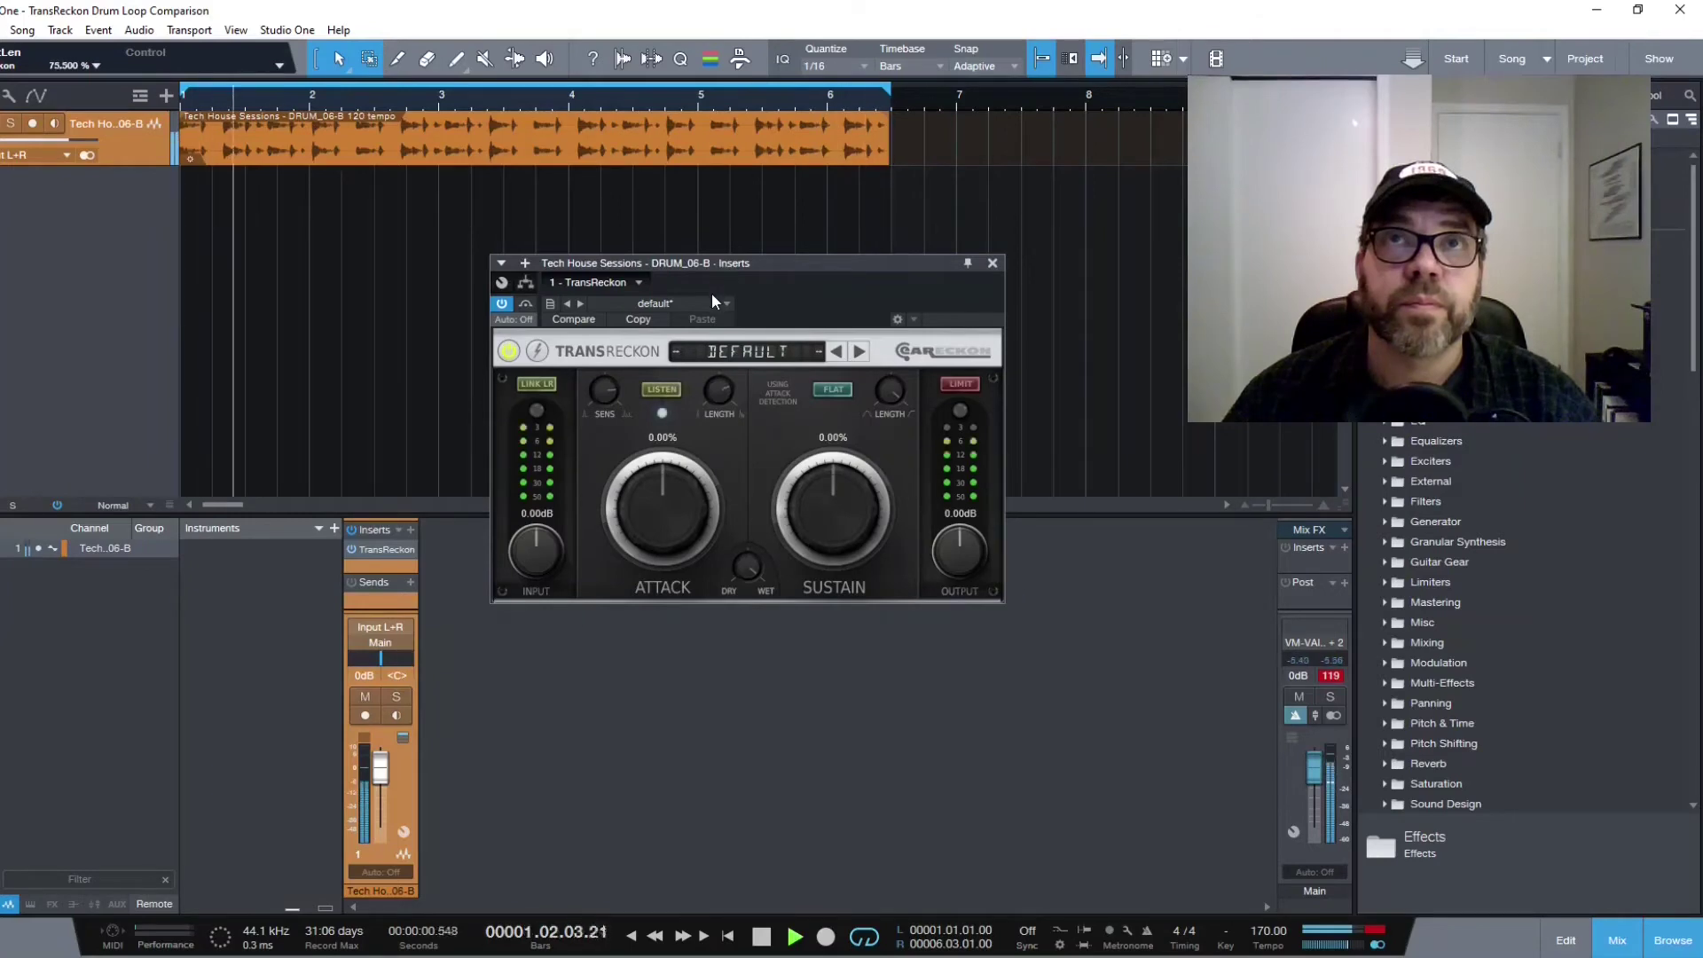
pyautogui.moveTo(673, 526); pyautogui.dragTo(662, 470)
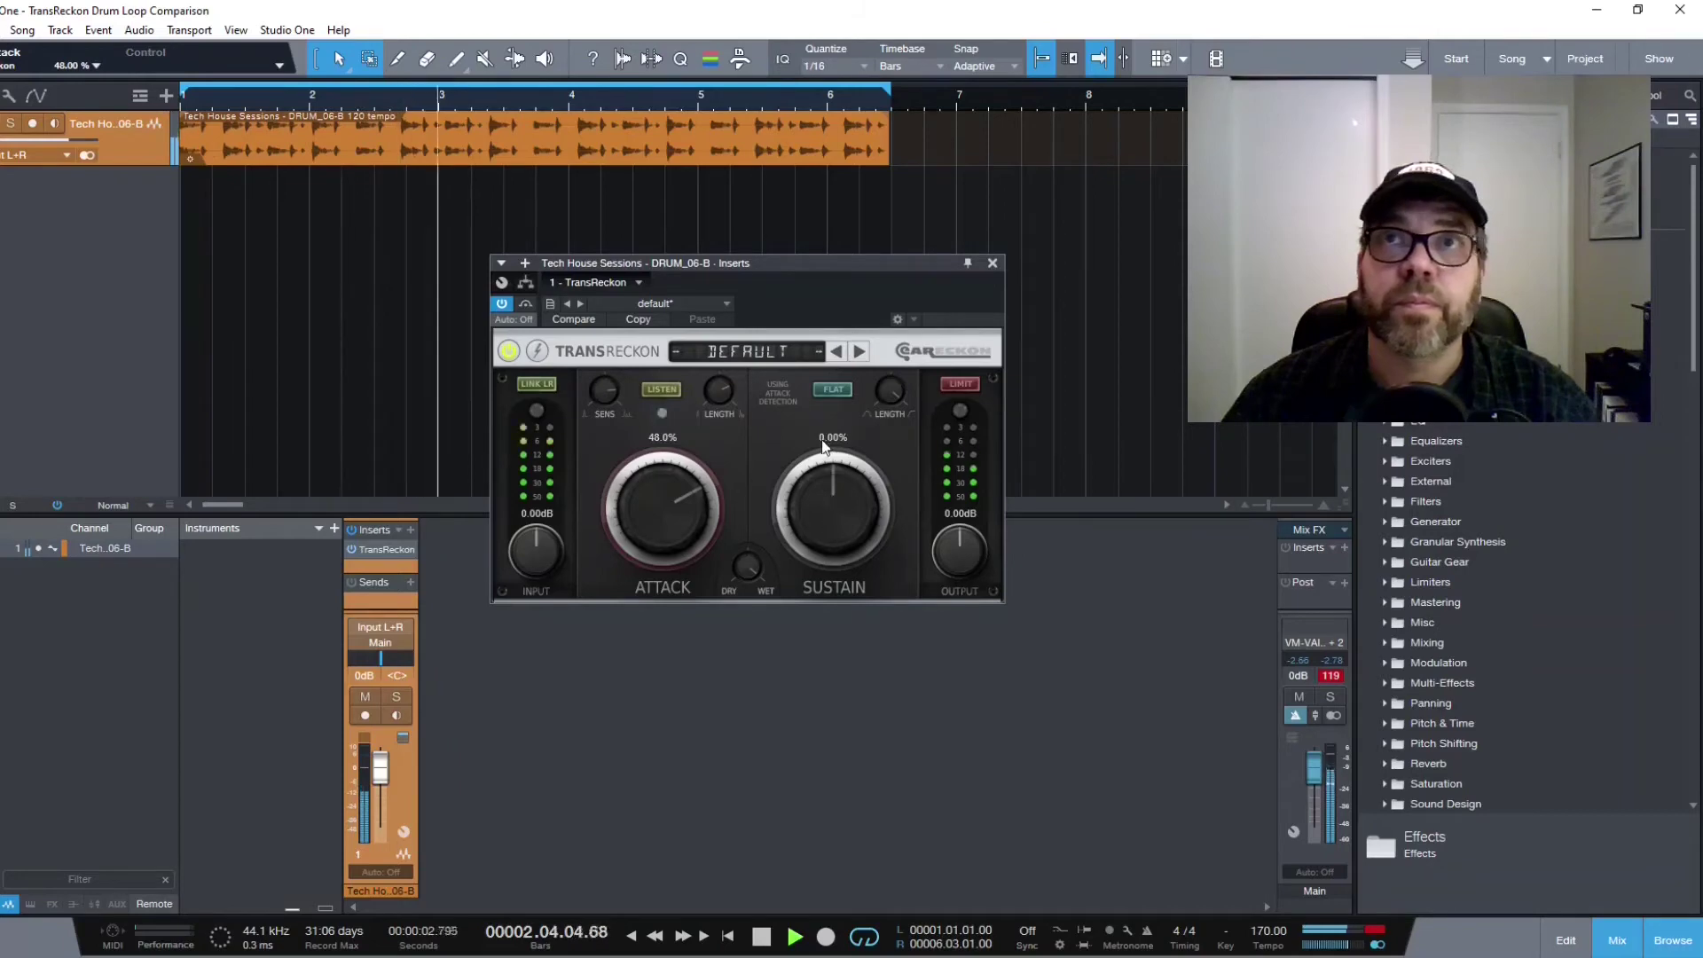
# Turn off Flat for the sustain section and set its sensitivity to 81.5%, its length to 75% and Sustain to 35%.
pyautogui.click(826, 388)
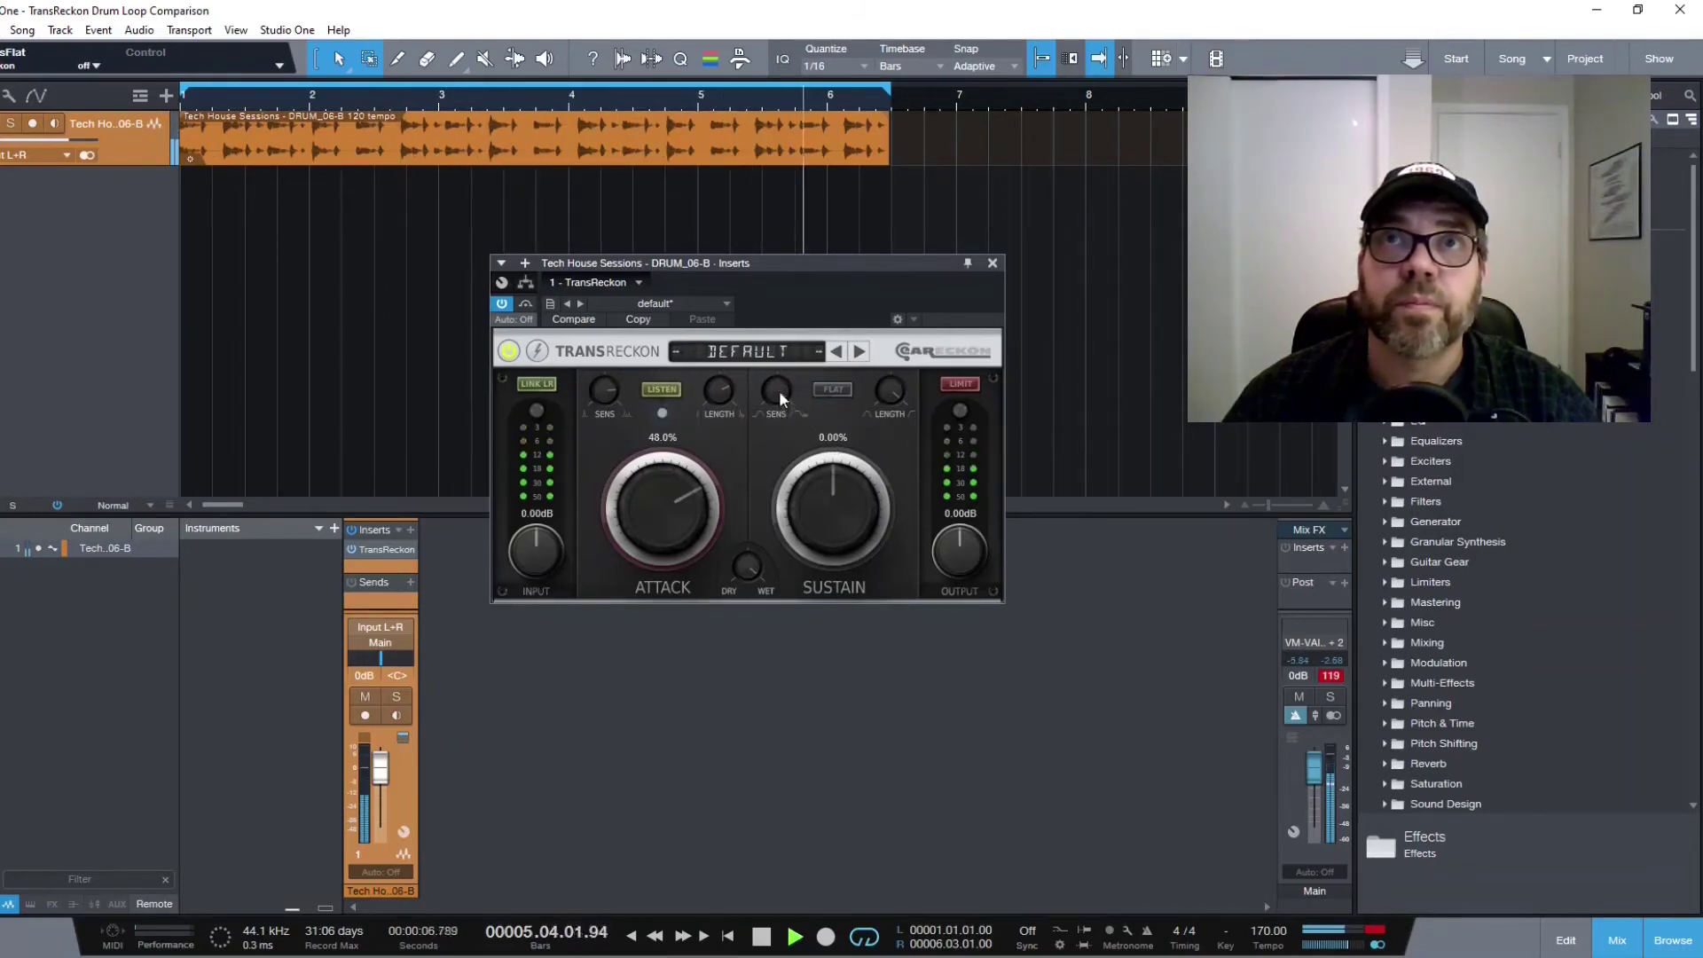
pyautogui.moveTo(776, 418)
pyautogui.mouseDown()
pyautogui.moveTo(775, 439)
pyautogui.moveTo(778, 422)
pyautogui.mouseUp()
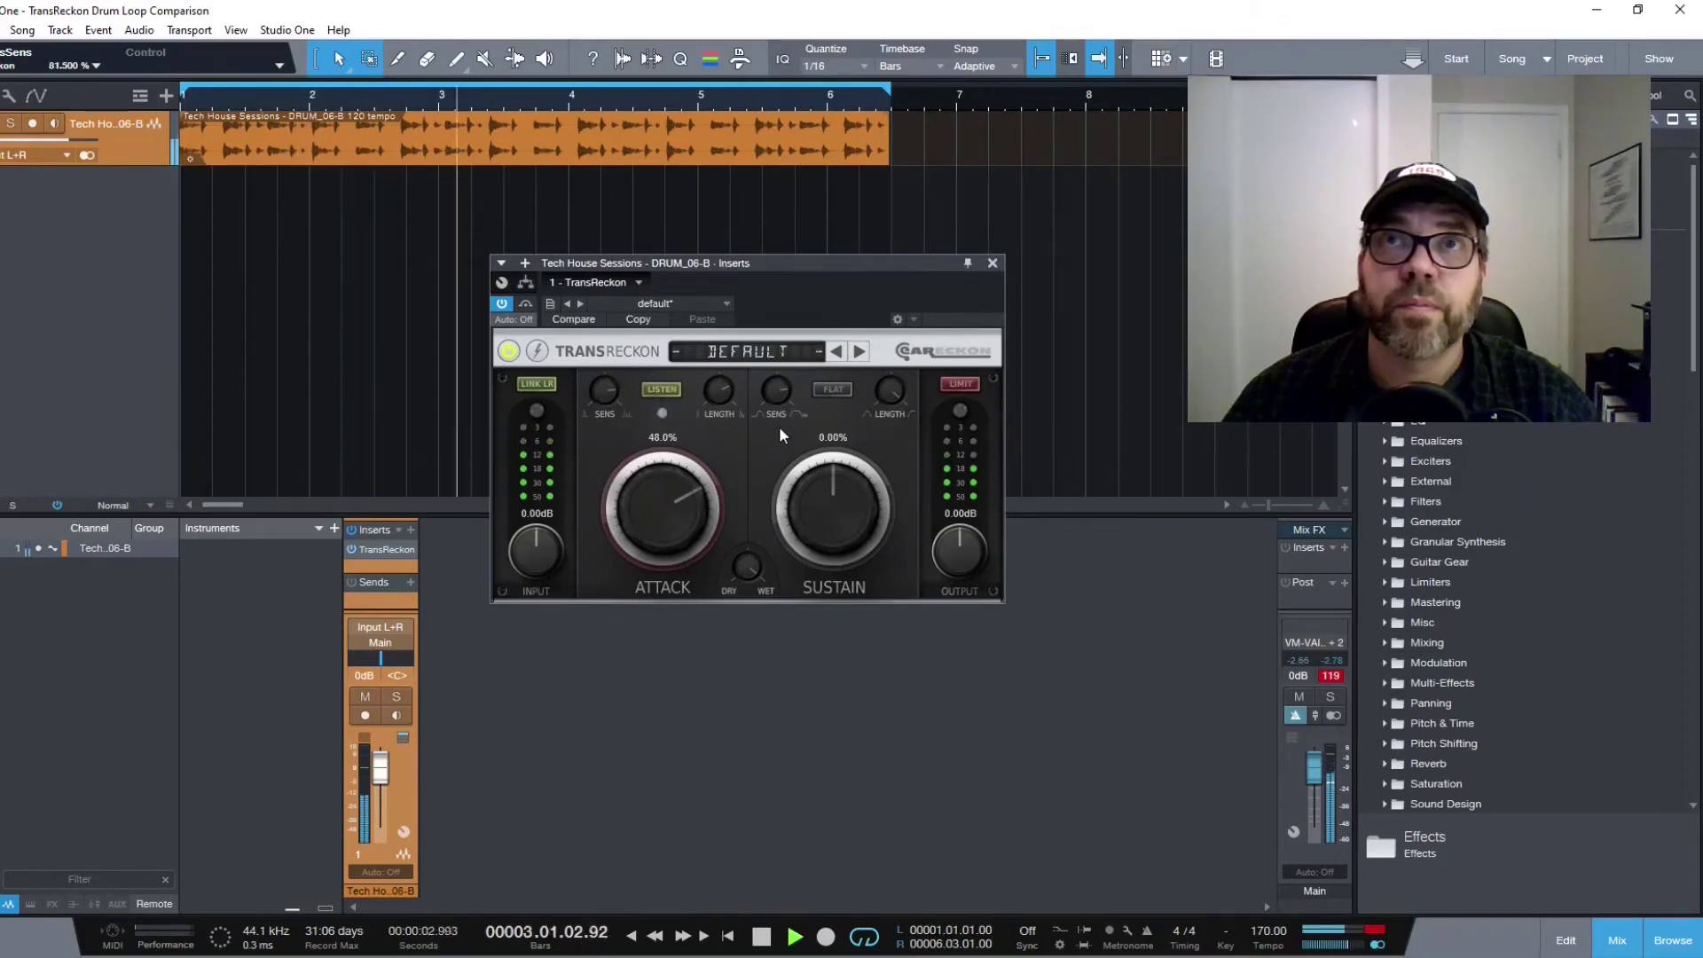
pyautogui.moveTo(884, 403); pyautogui.dragTo(881, 440)
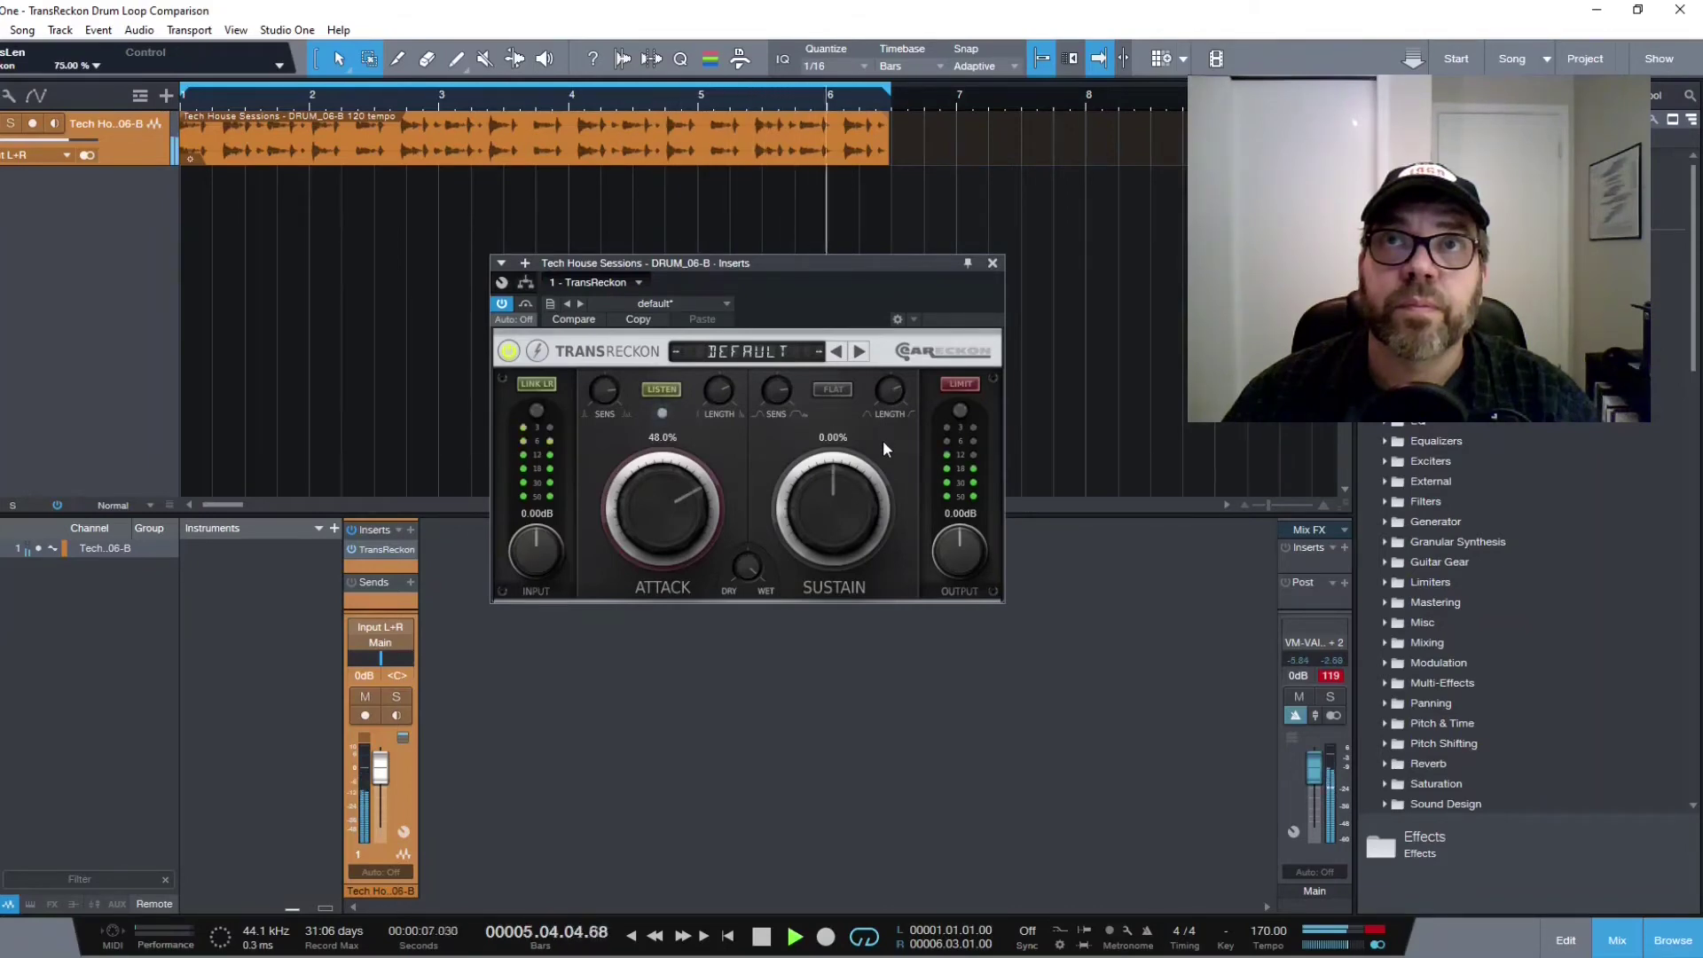
pyautogui.moveTo(844, 517); pyautogui.dragTo(833, 483)
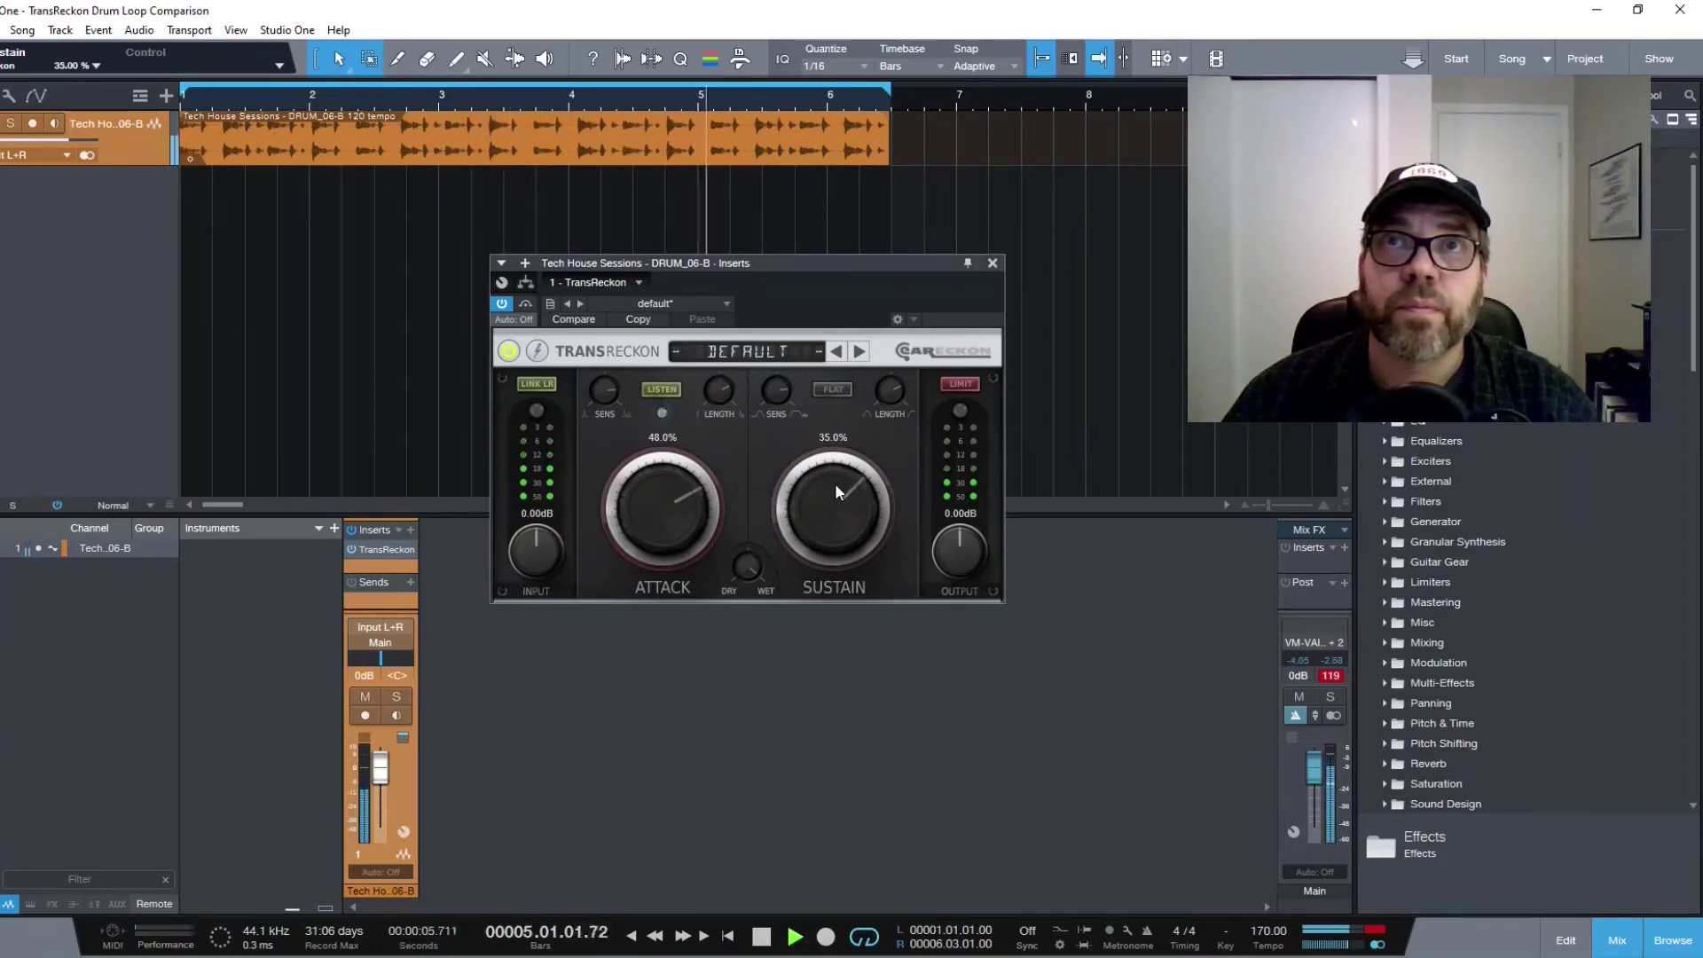
# Turn off Listen and audition the processed loop with the output limiter off and back on.
pyautogui.click(956, 385)
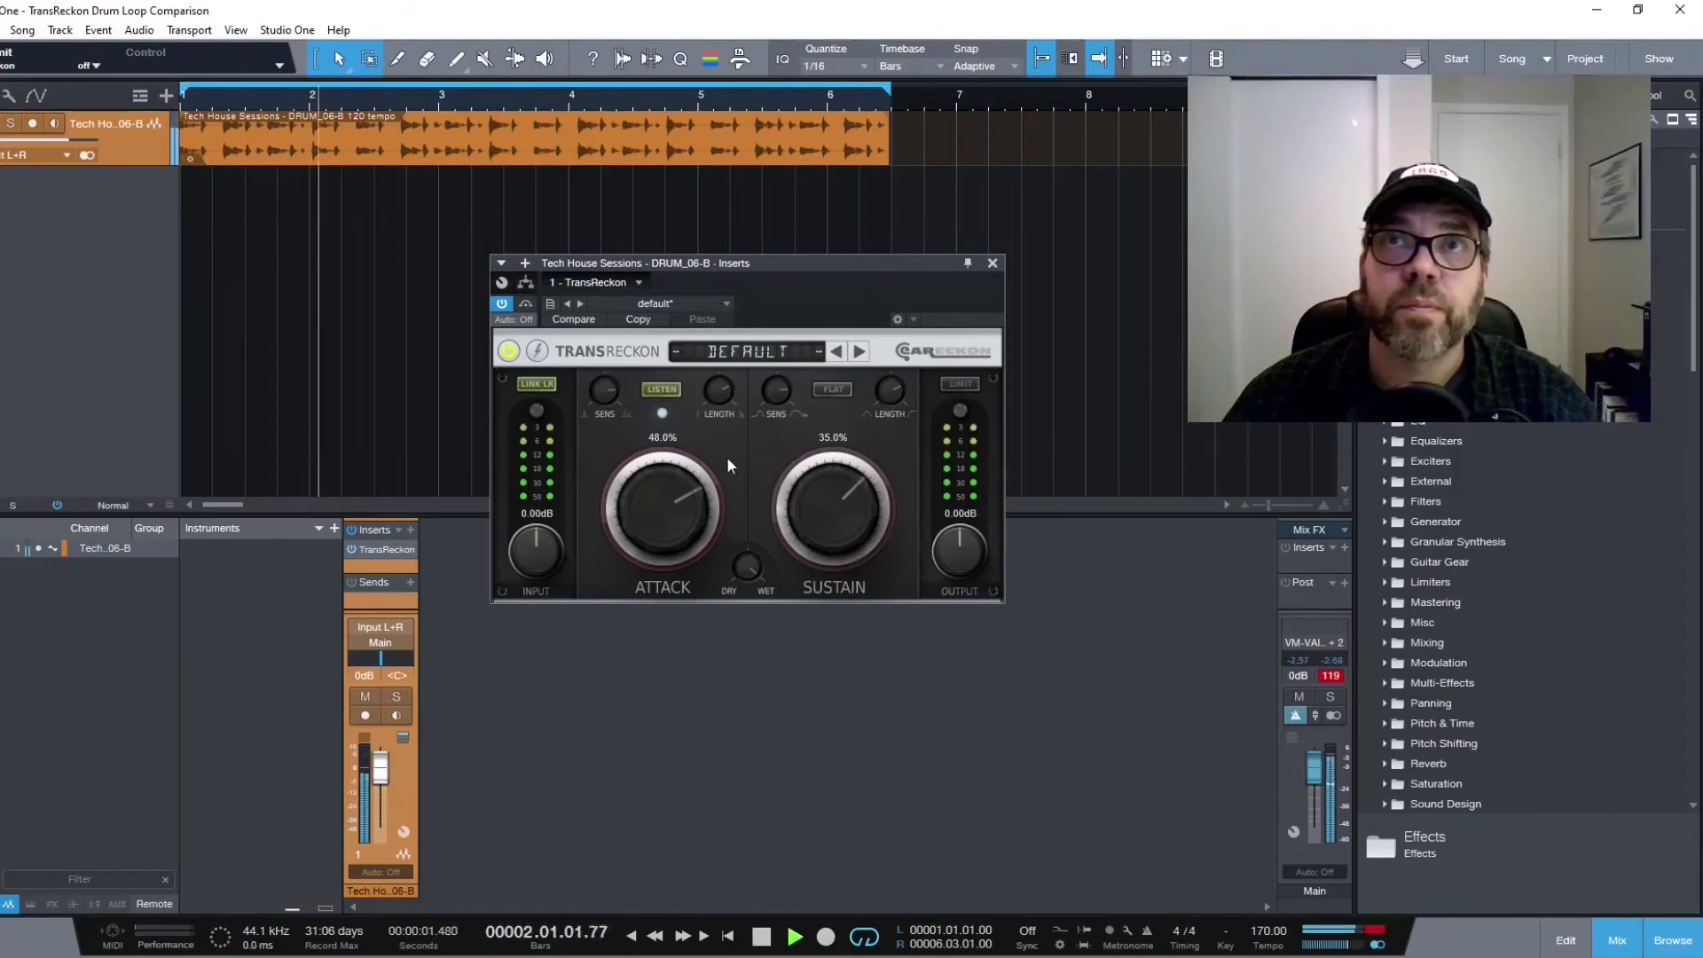
pyautogui.click(669, 386)
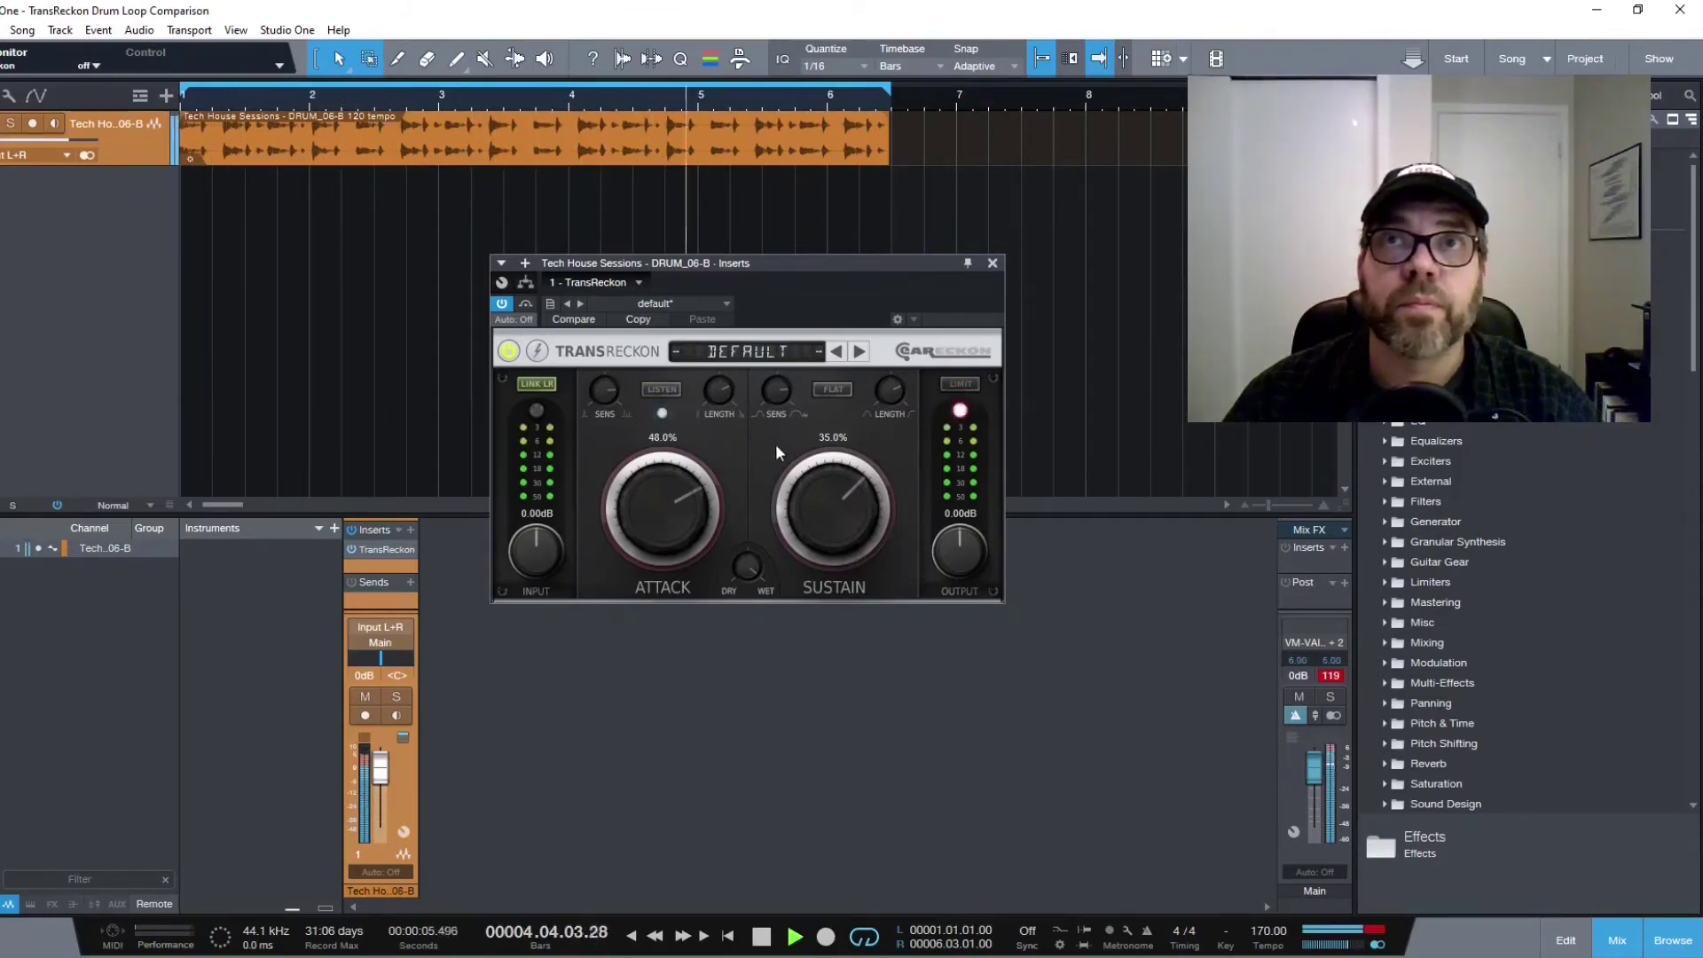
pyautogui.click(947, 383)
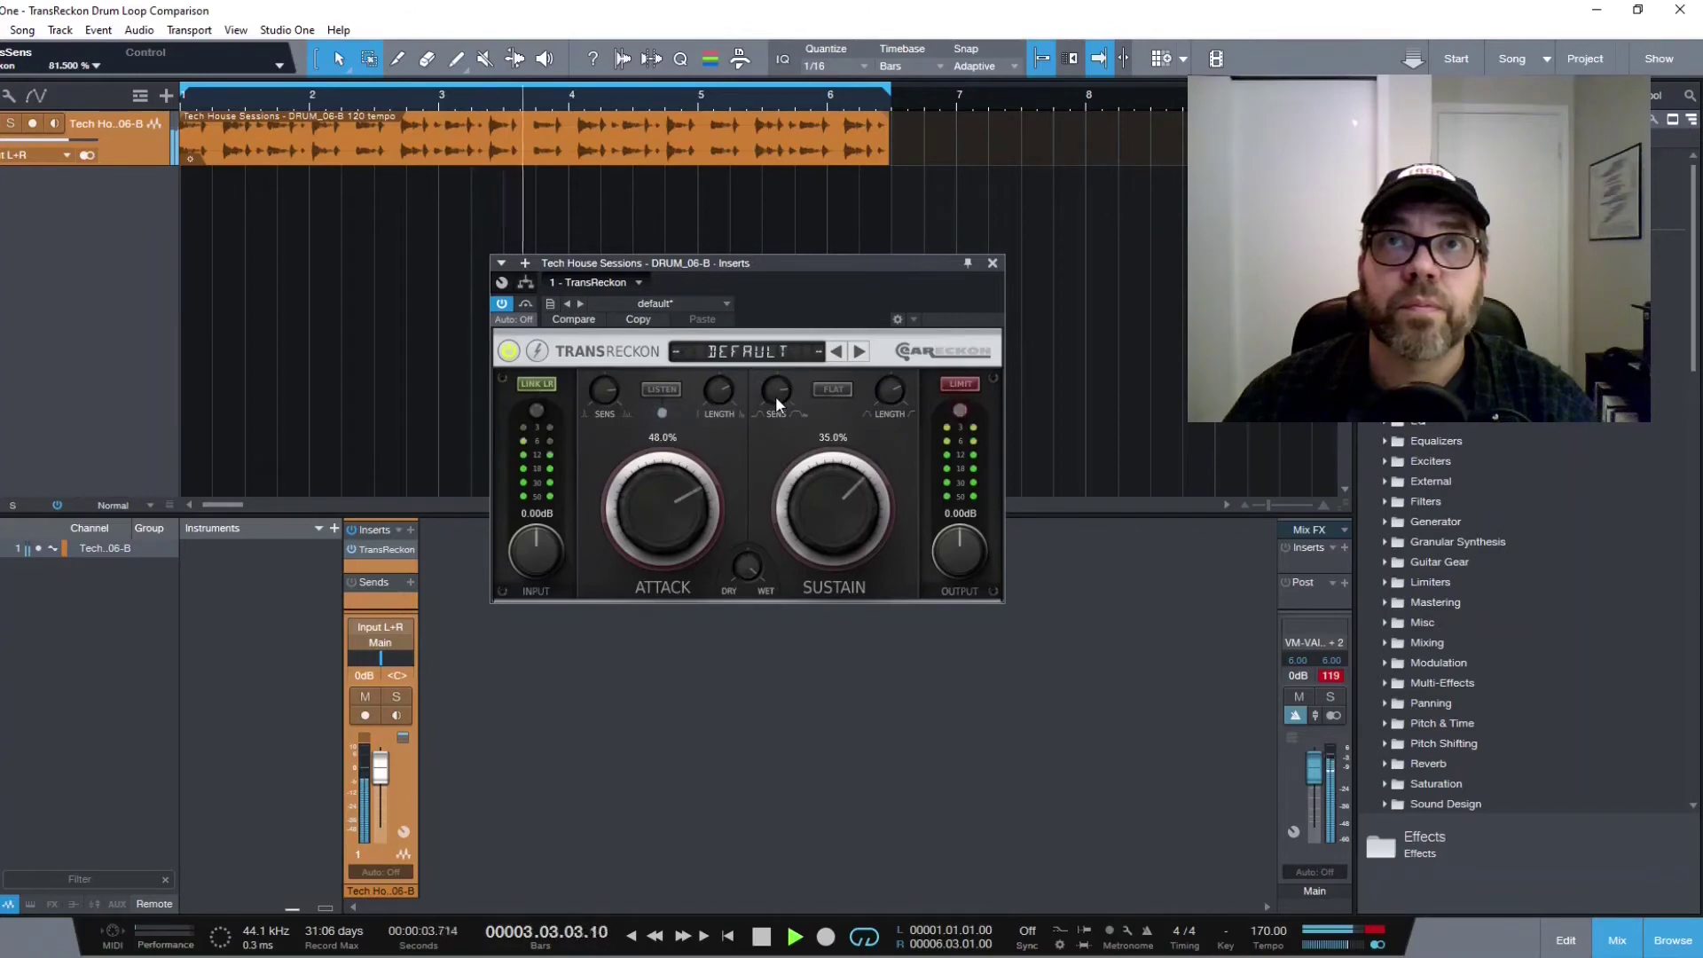
# Set Attack to 47% and Sustain to 49%, and replay the loop with the output limiter off.
pyautogui.scroll(2, 800, 514)
pyautogui.moveTo(800, 514); pyautogui.dragTo(800, 504)
pyautogui.scroll(-1, 669, 508)
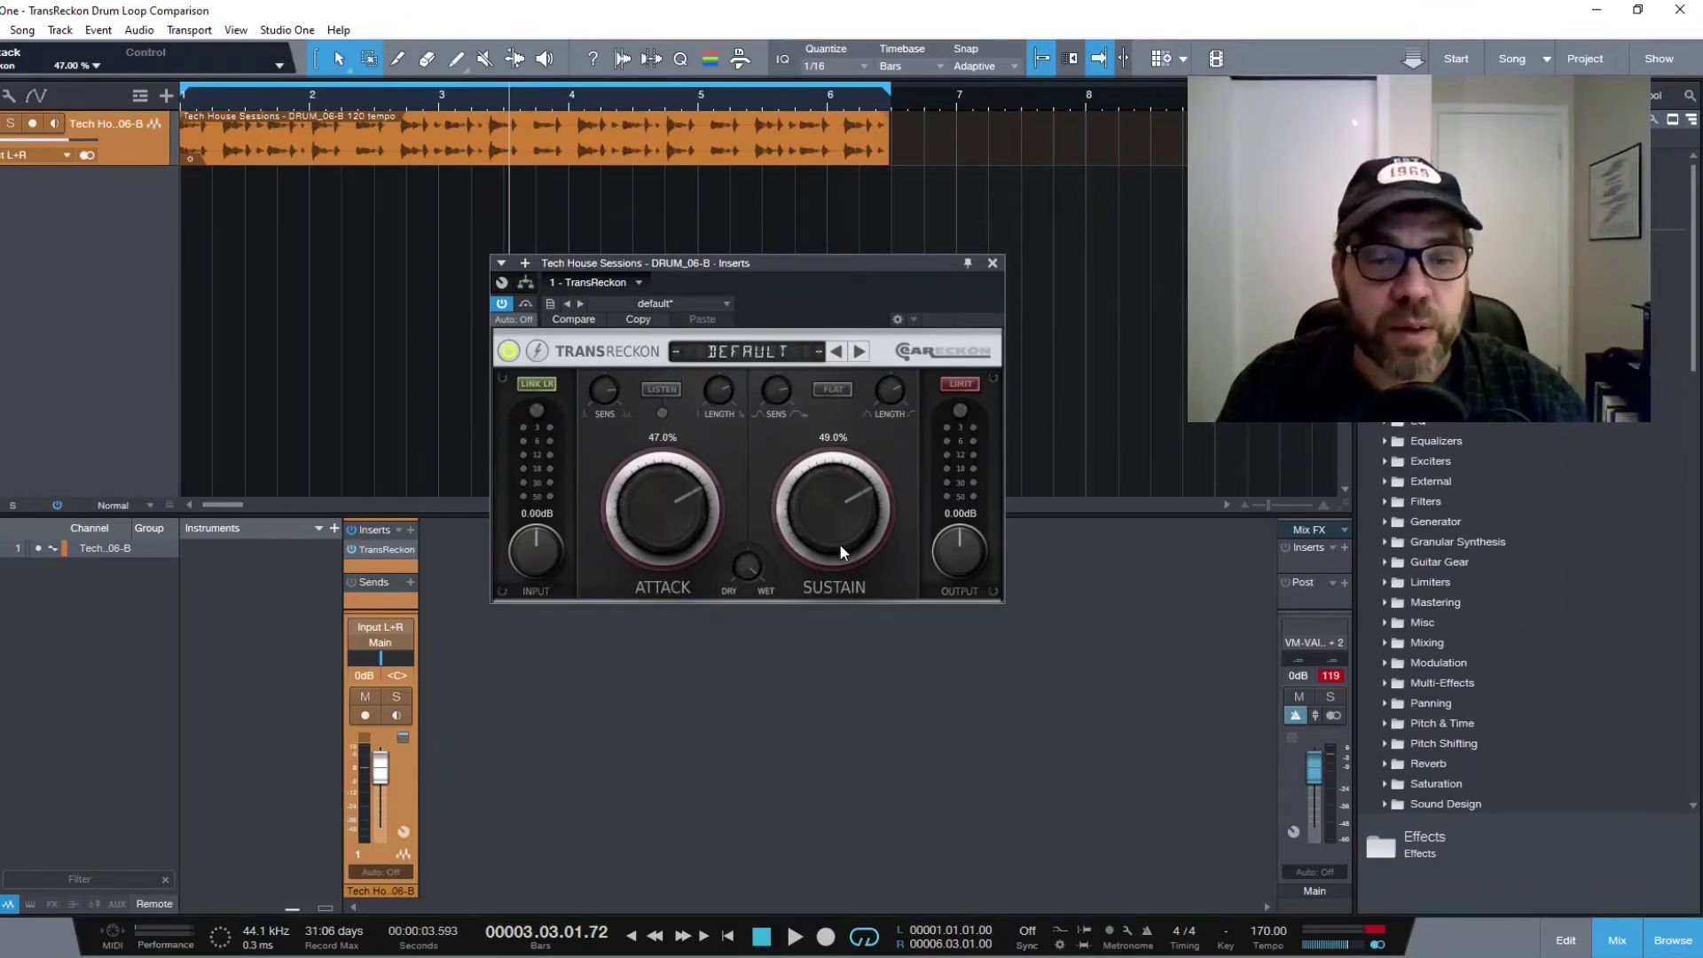
pyautogui.click(789, 939)
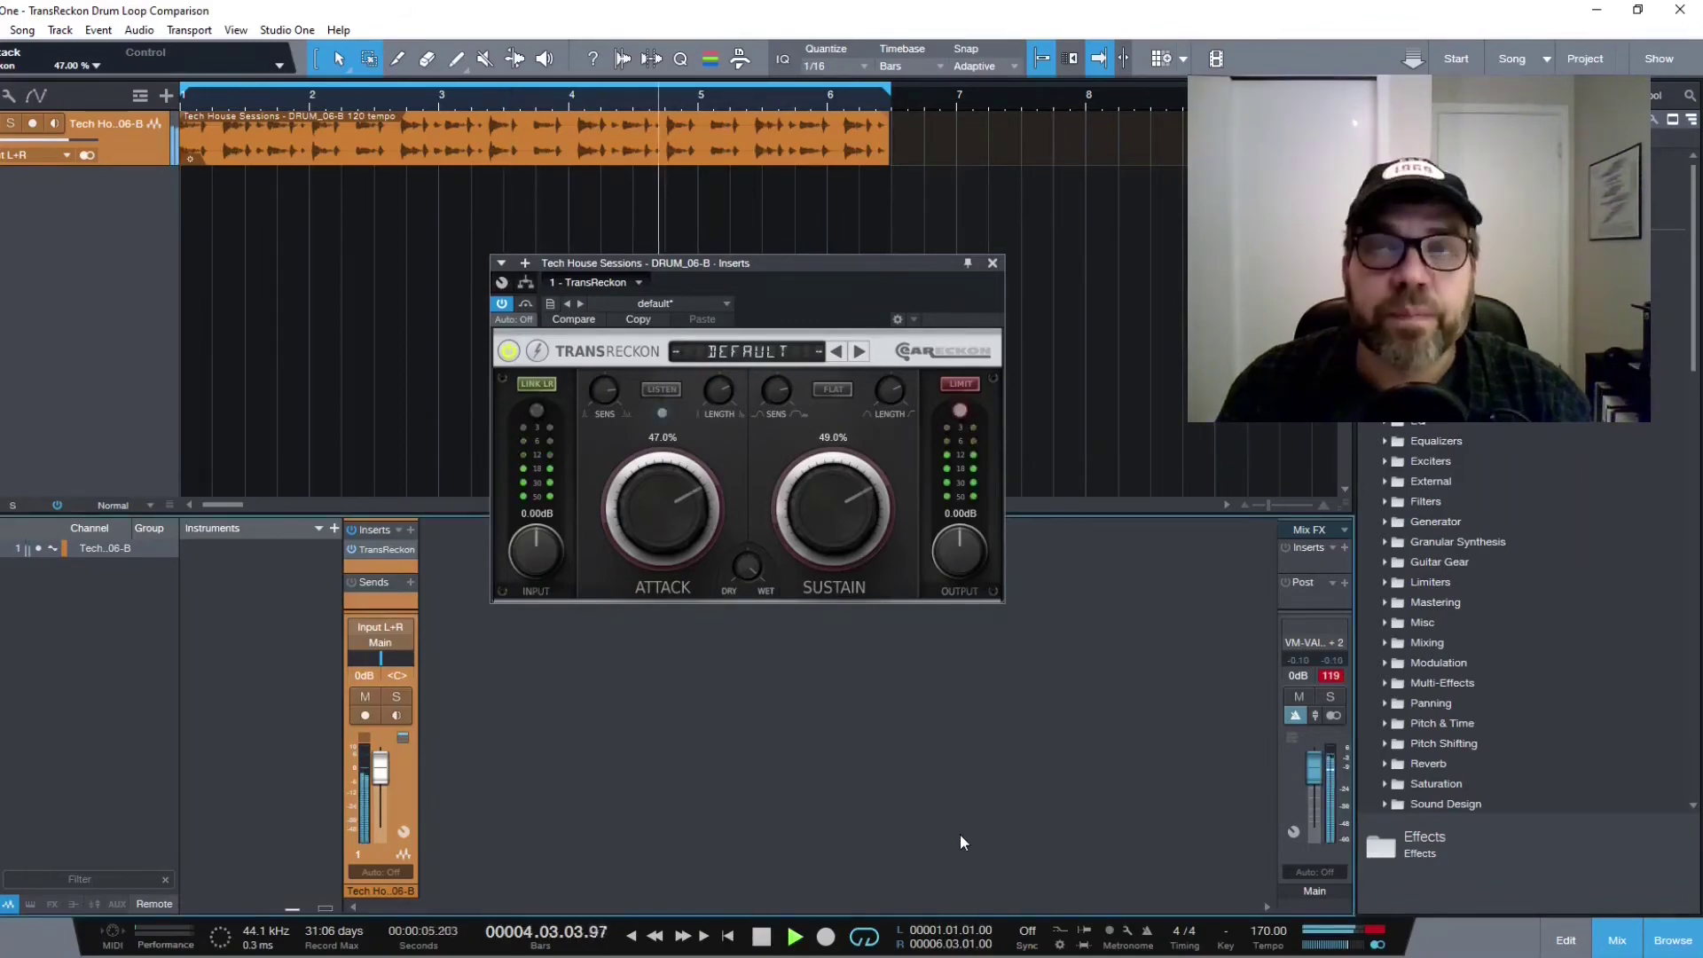
pyautogui.click(965, 383)
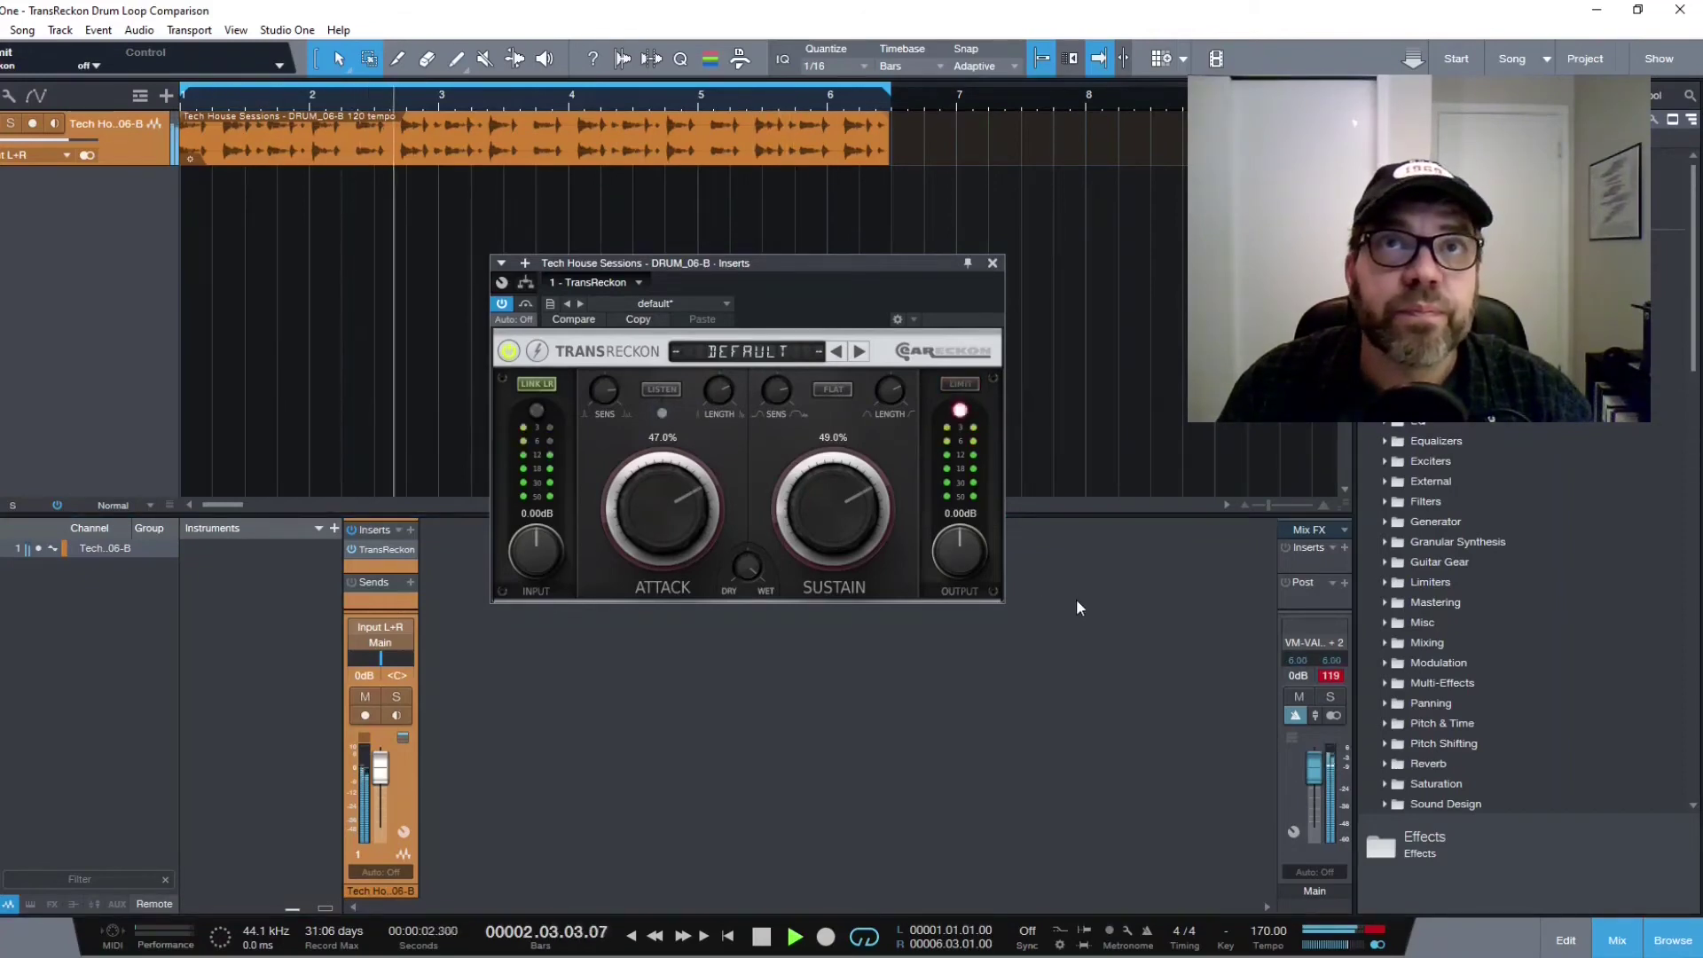
# With Listen on, set Attack to 37%, attack sensitivity to 84%, attack length to 86% and Sustain to 49%.
pyautogui.click(660, 389)
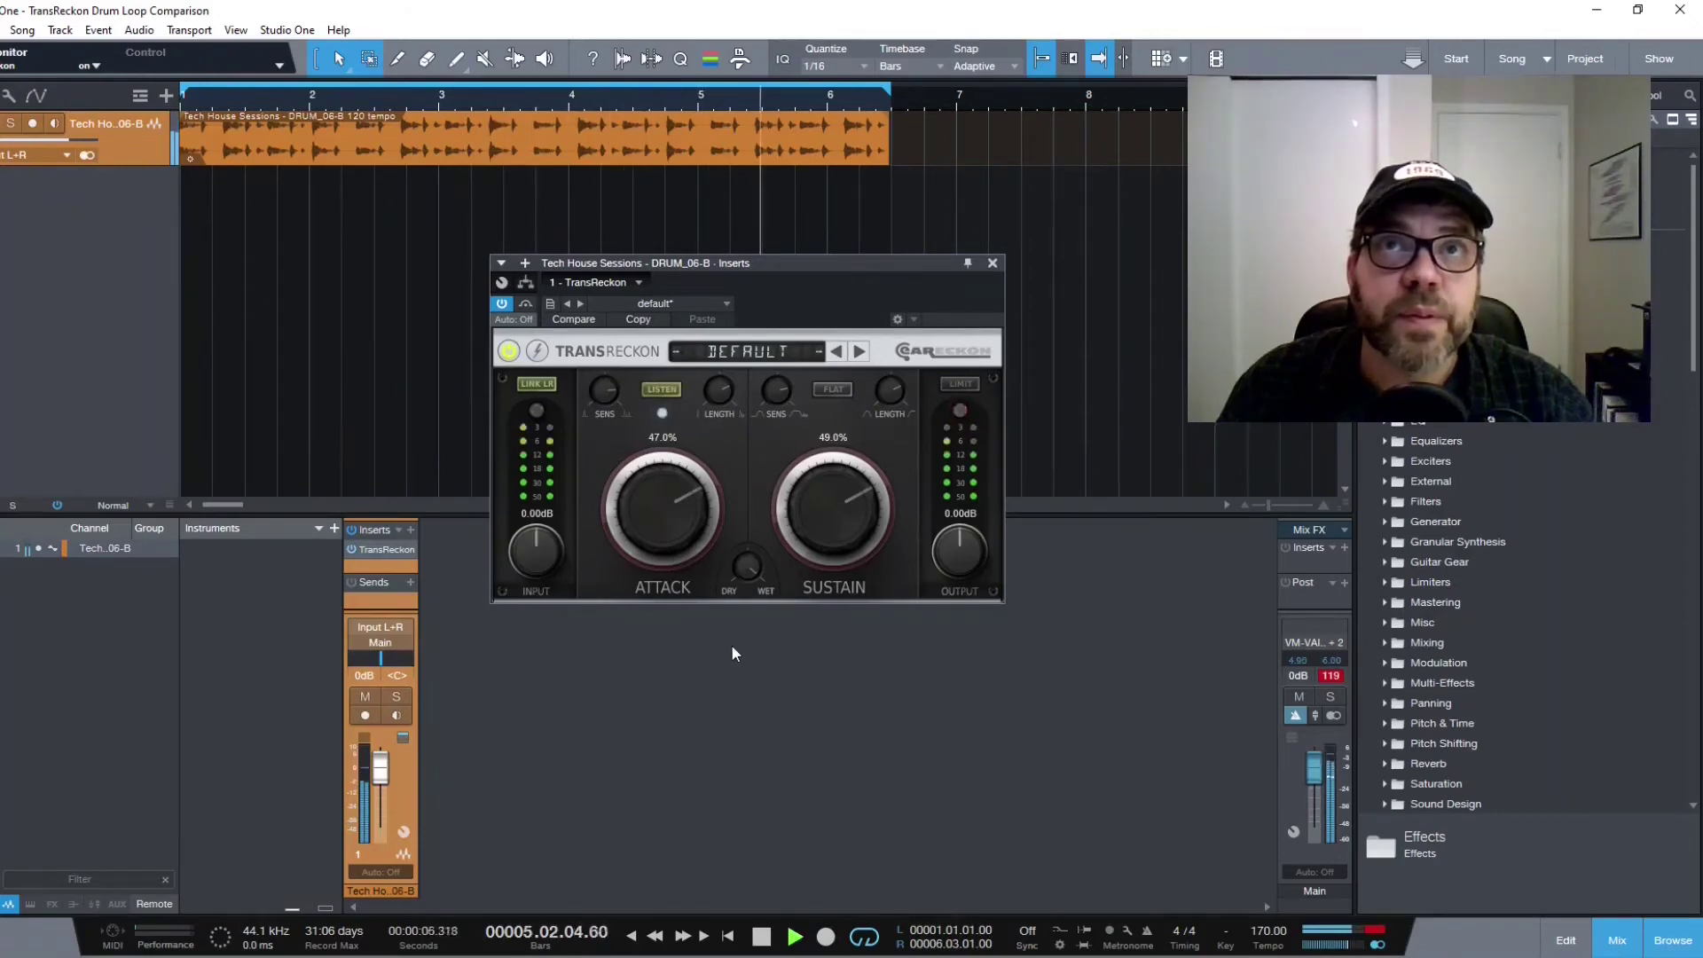
pyautogui.moveTo(648, 535); pyautogui.dragTo(652, 553)
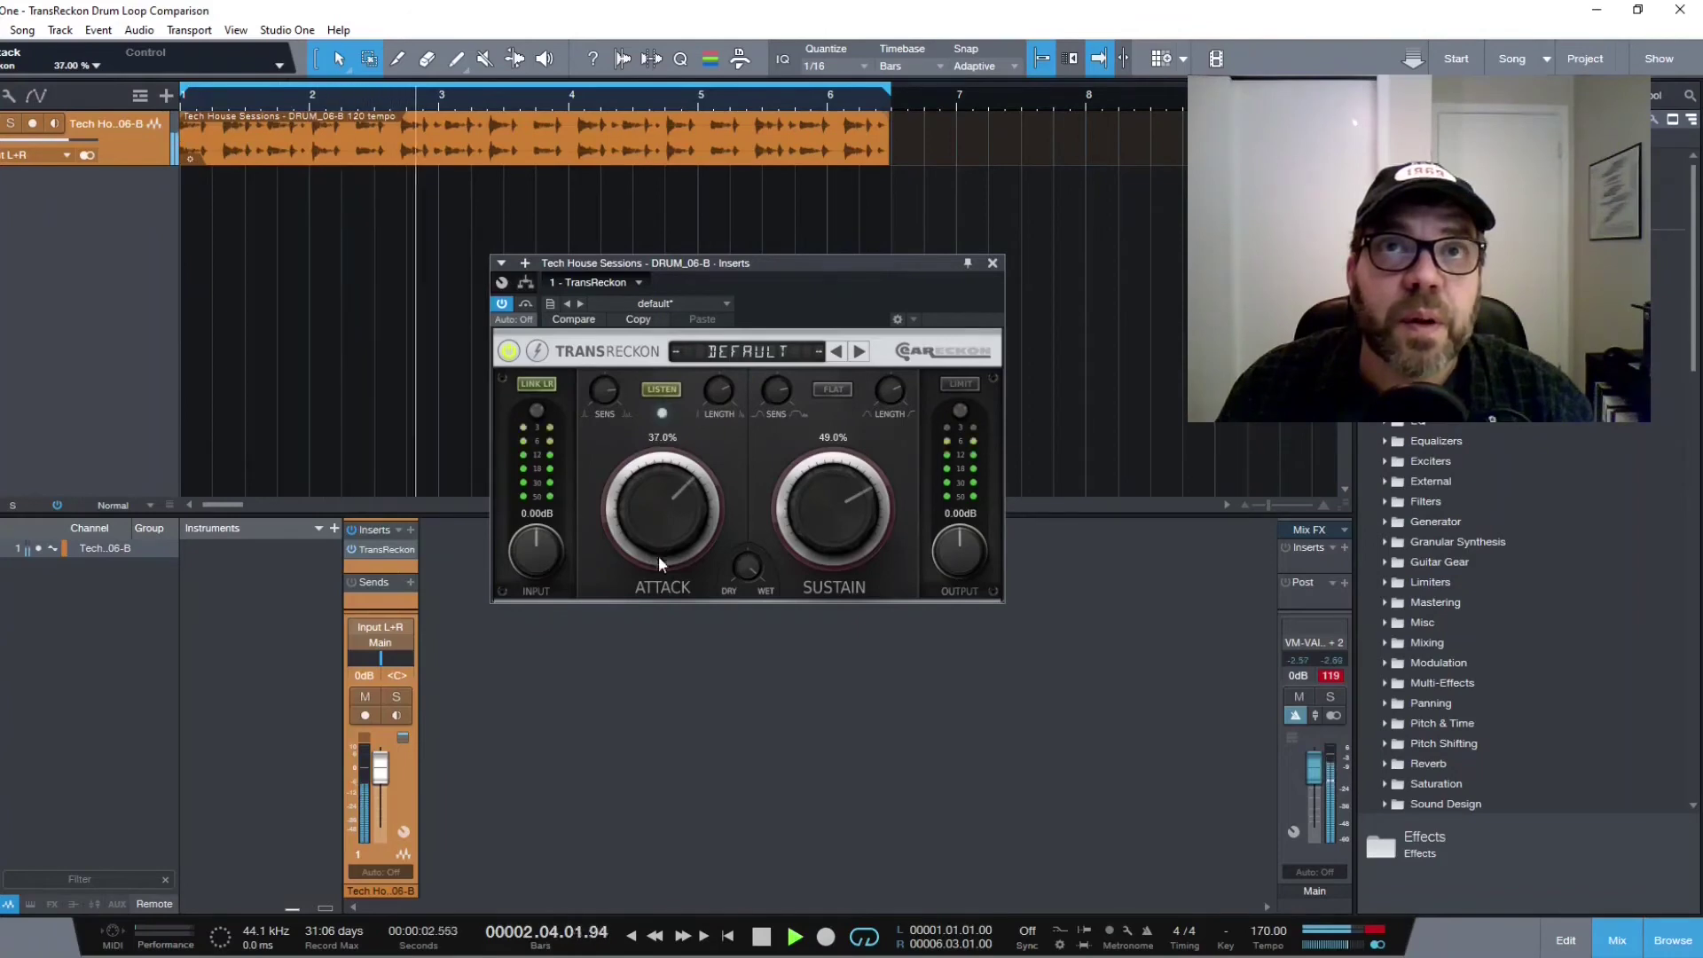
pyautogui.moveTo(818, 550); pyautogui.dragTo(817, 533)
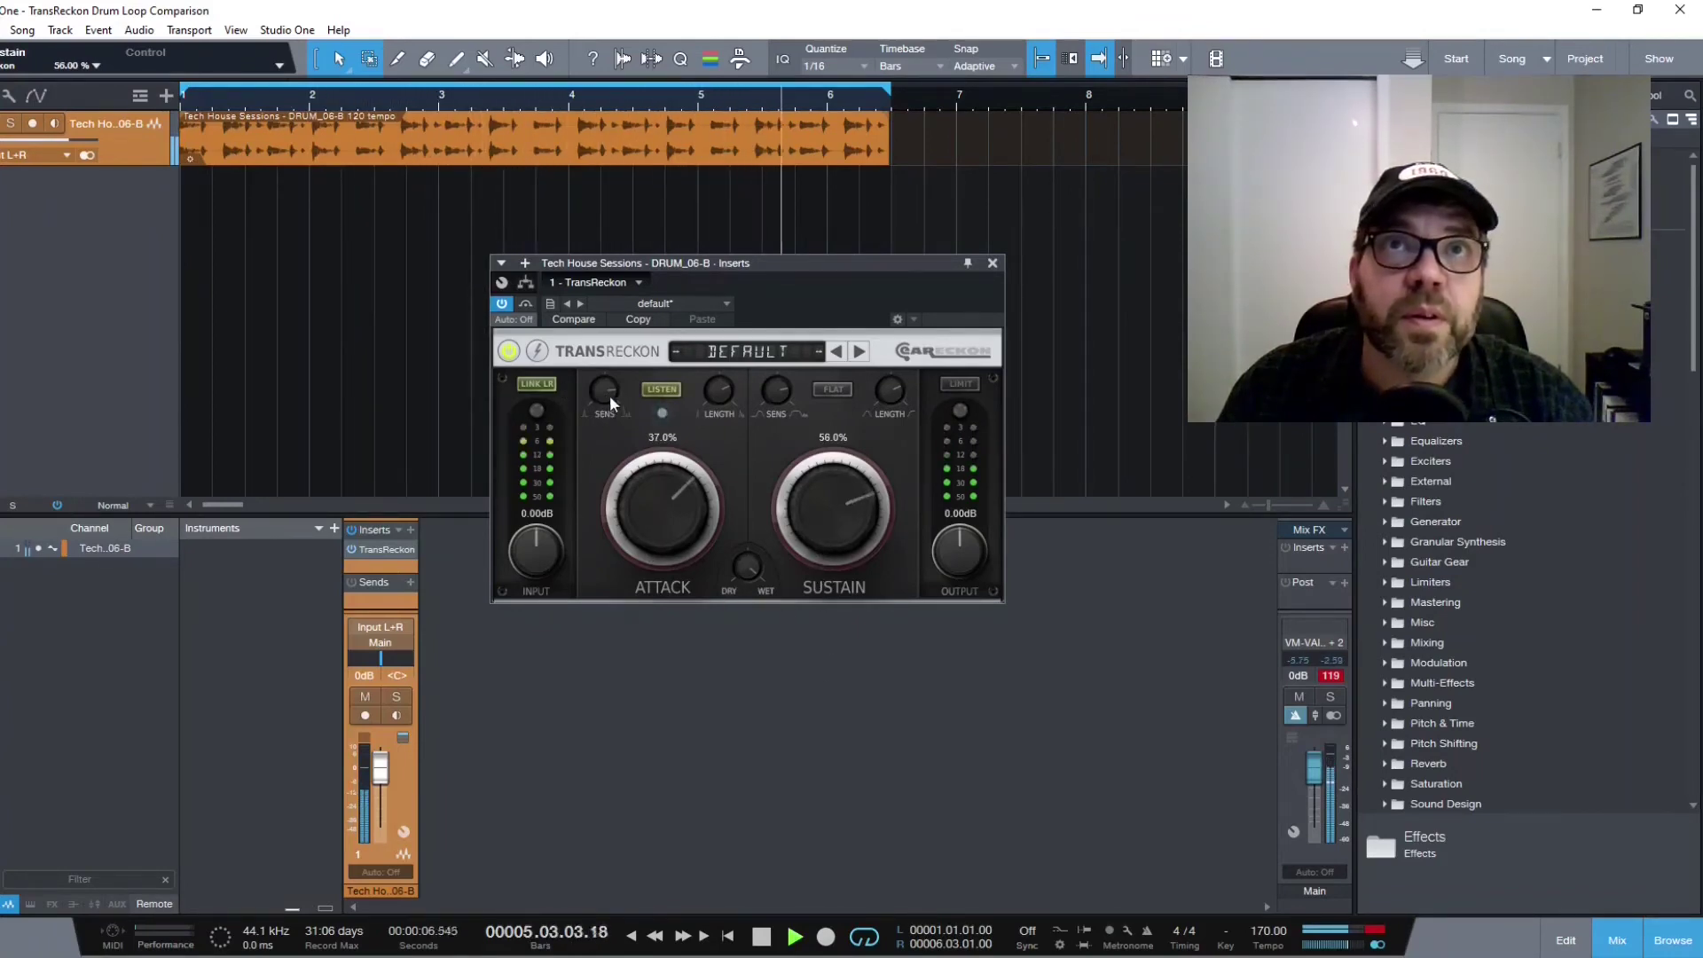
pyautogui.moveTo(606, 390); pyautogui.dragTo(605, 391)
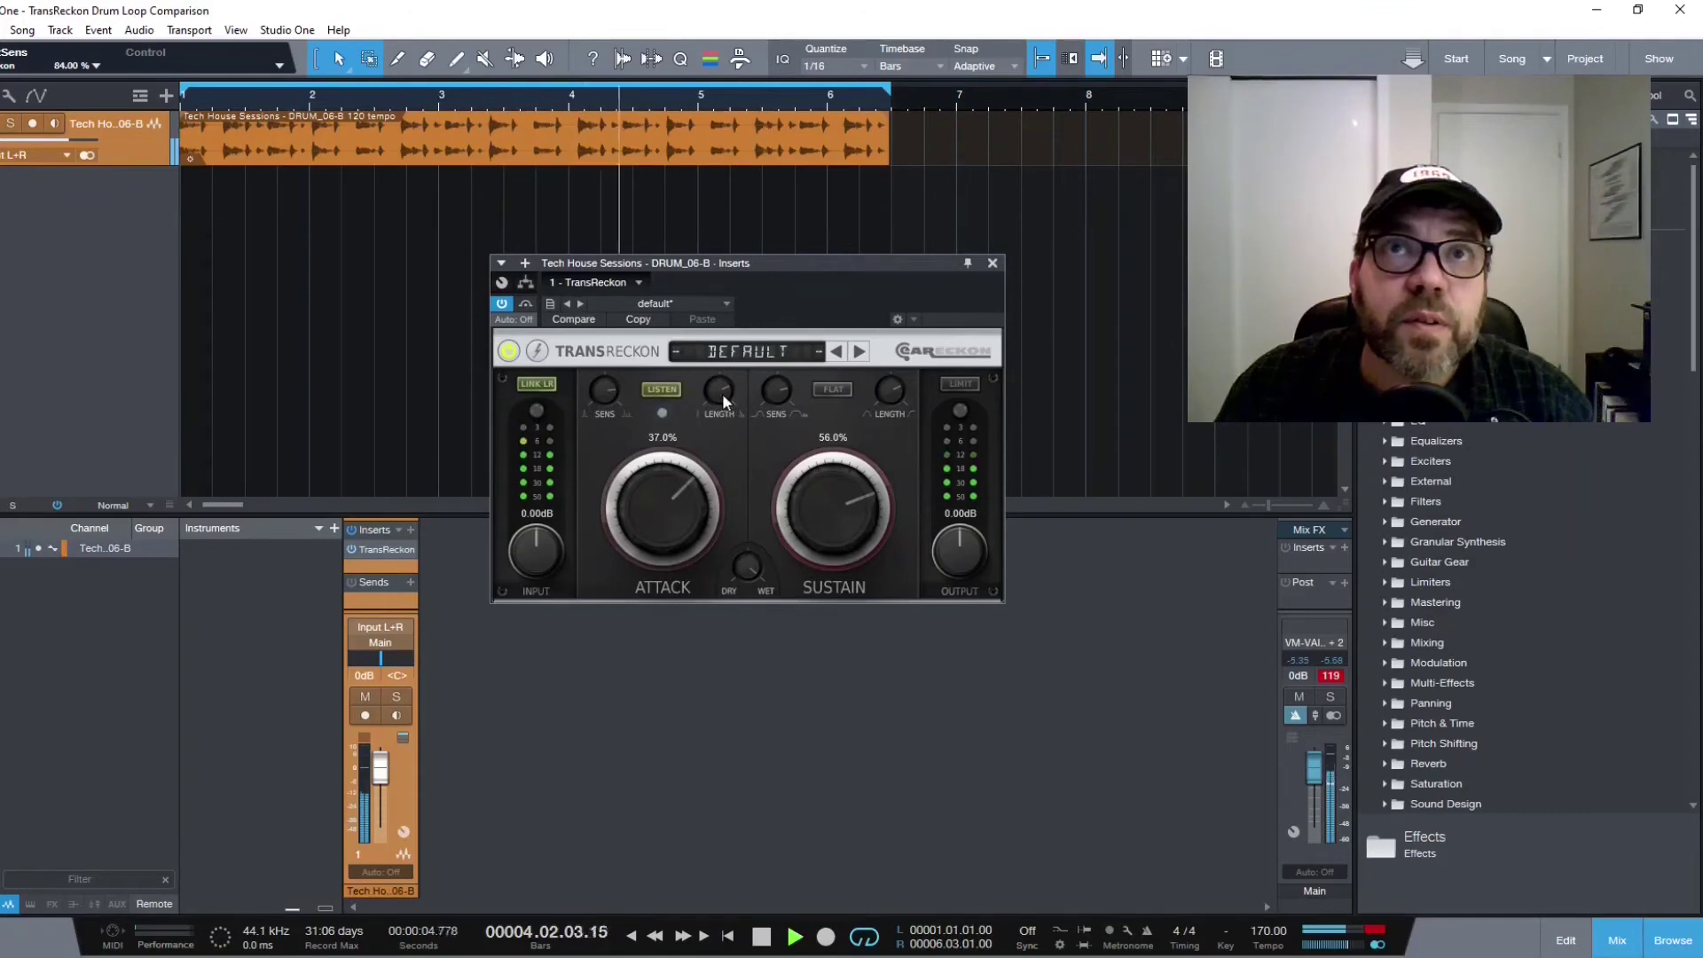
pyautogui.moveTo(718, 369); pyautogui.dragTo(720, 371)
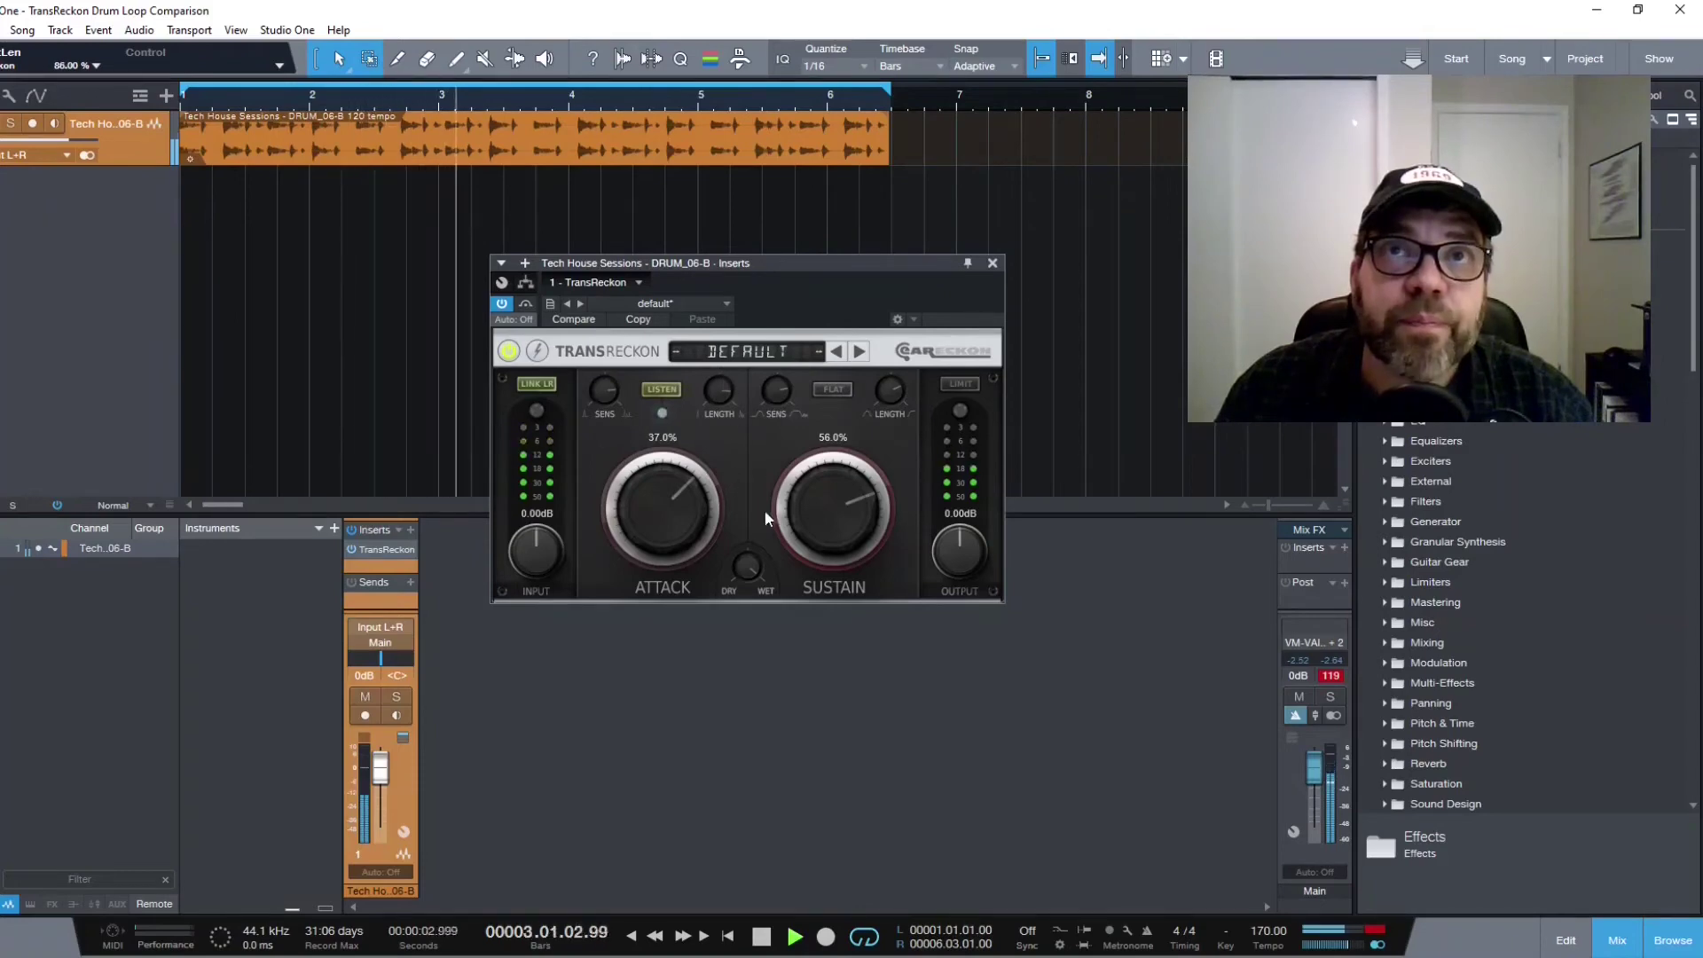
pyautogui.moveTo(802, 528); pyautogui.dragTo(822, 551)
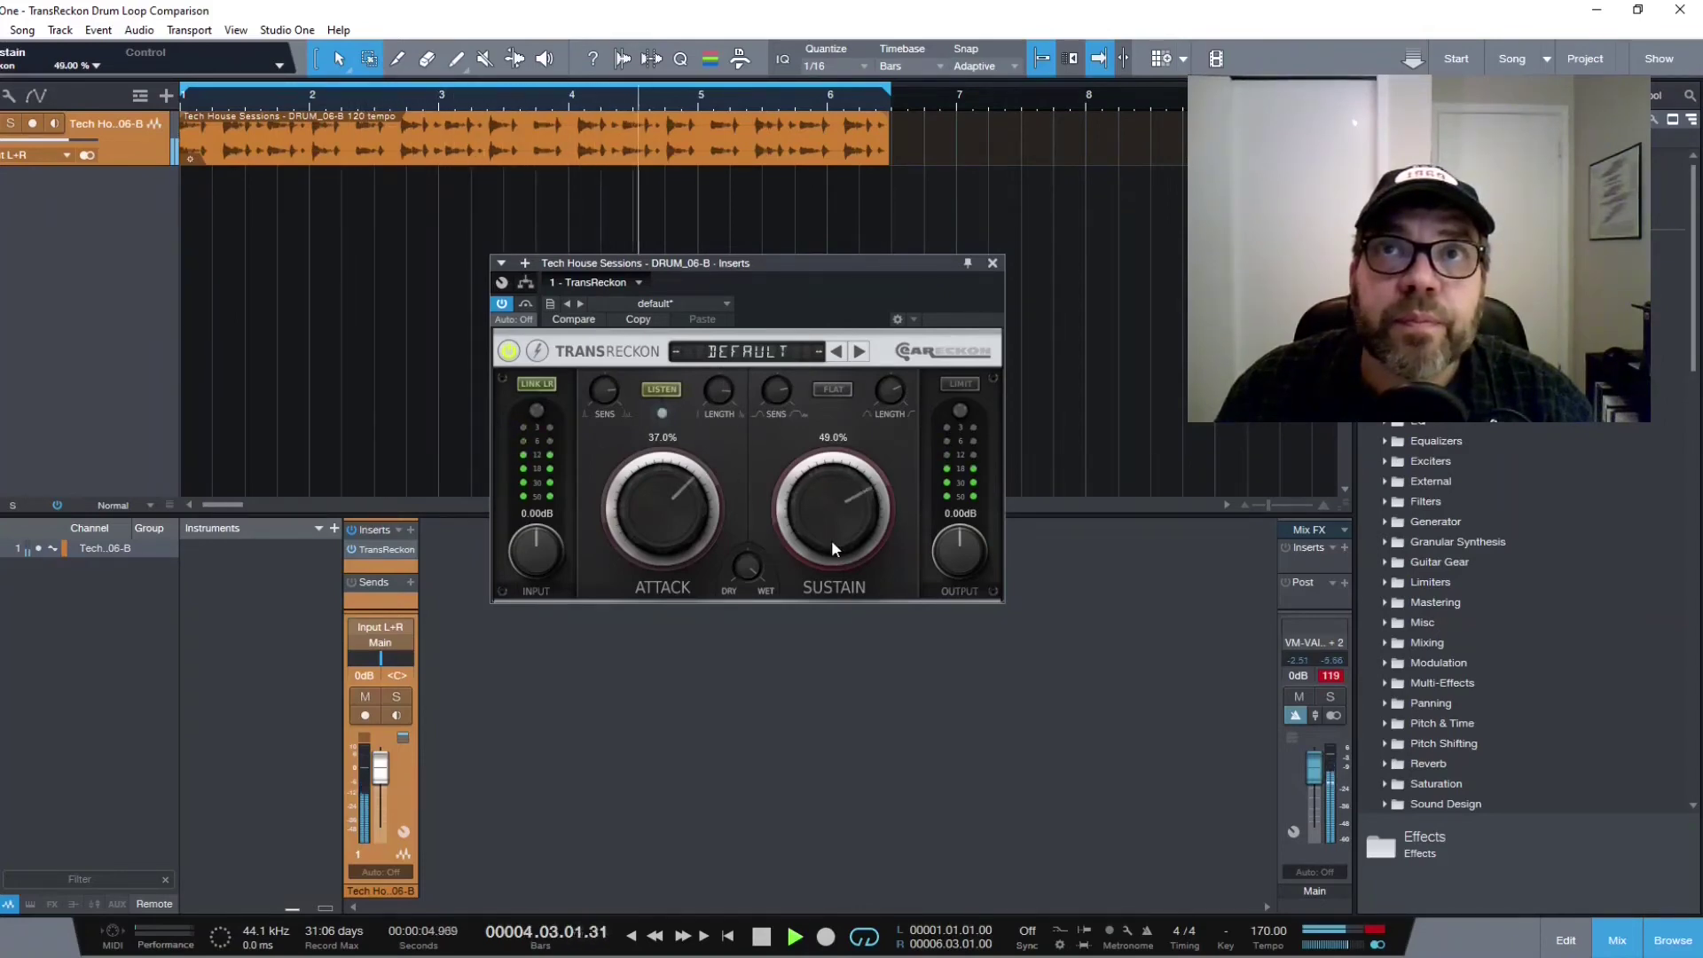
# Turn off Listen and set Attack to 41% and Sustain to 42%.
pyautogui.click(673, 394)
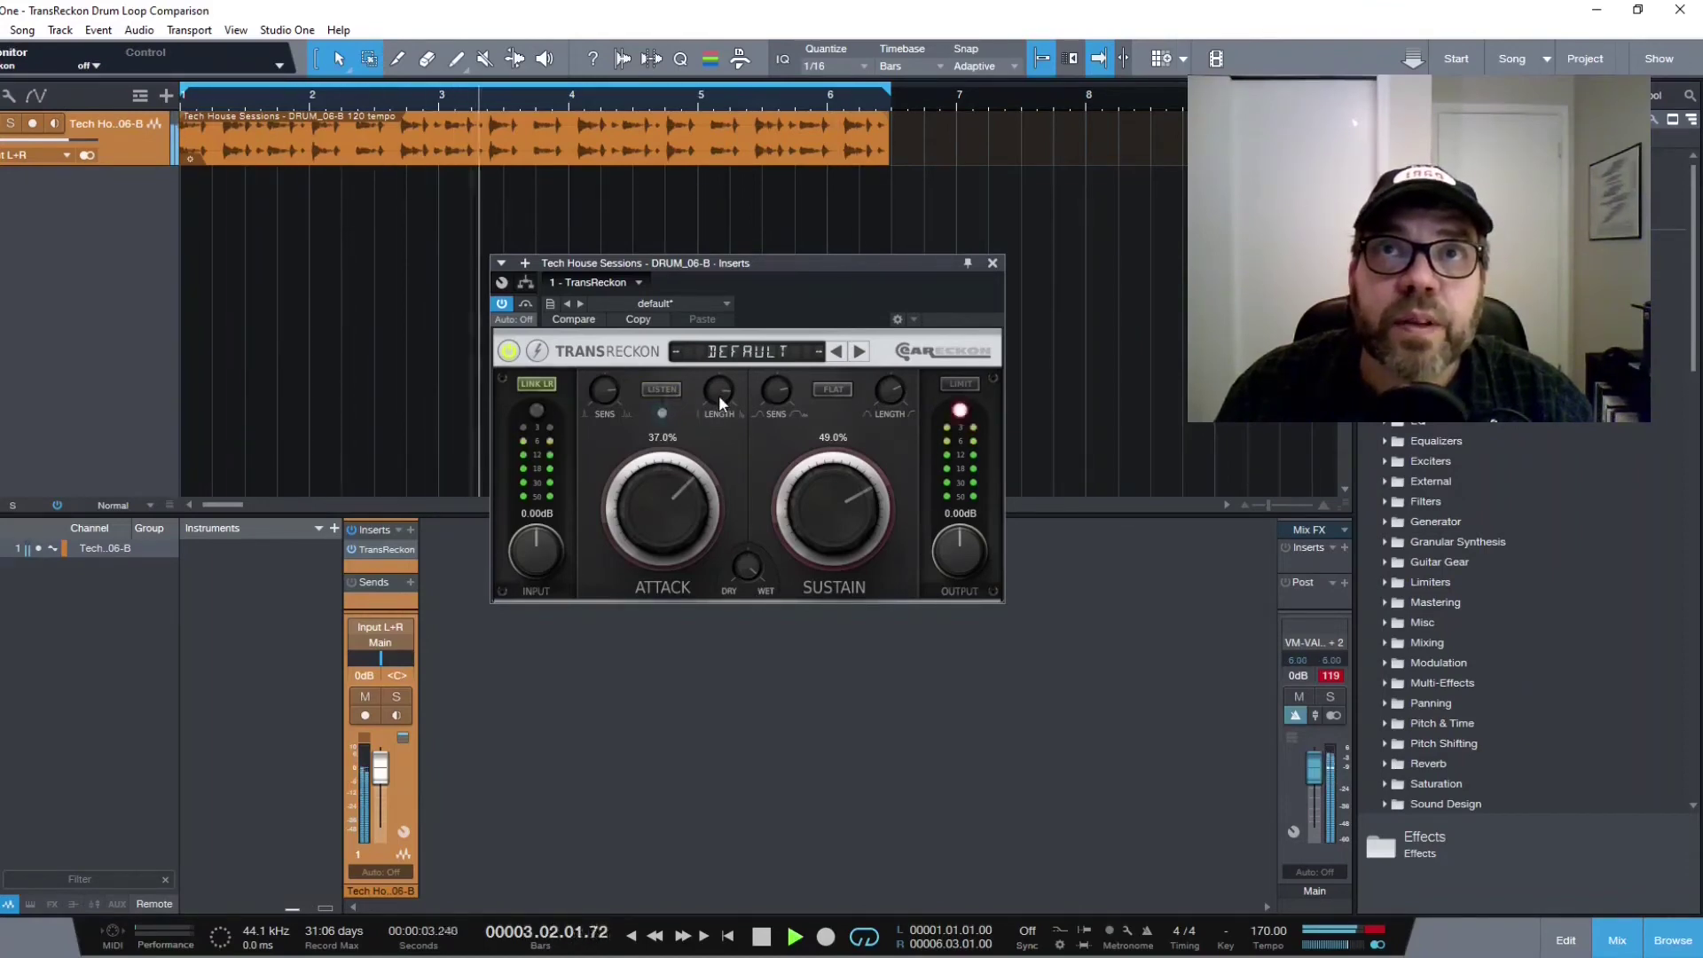
pyautogui.moveTo(677, 535); pyautogui.dragTo(677, 532)
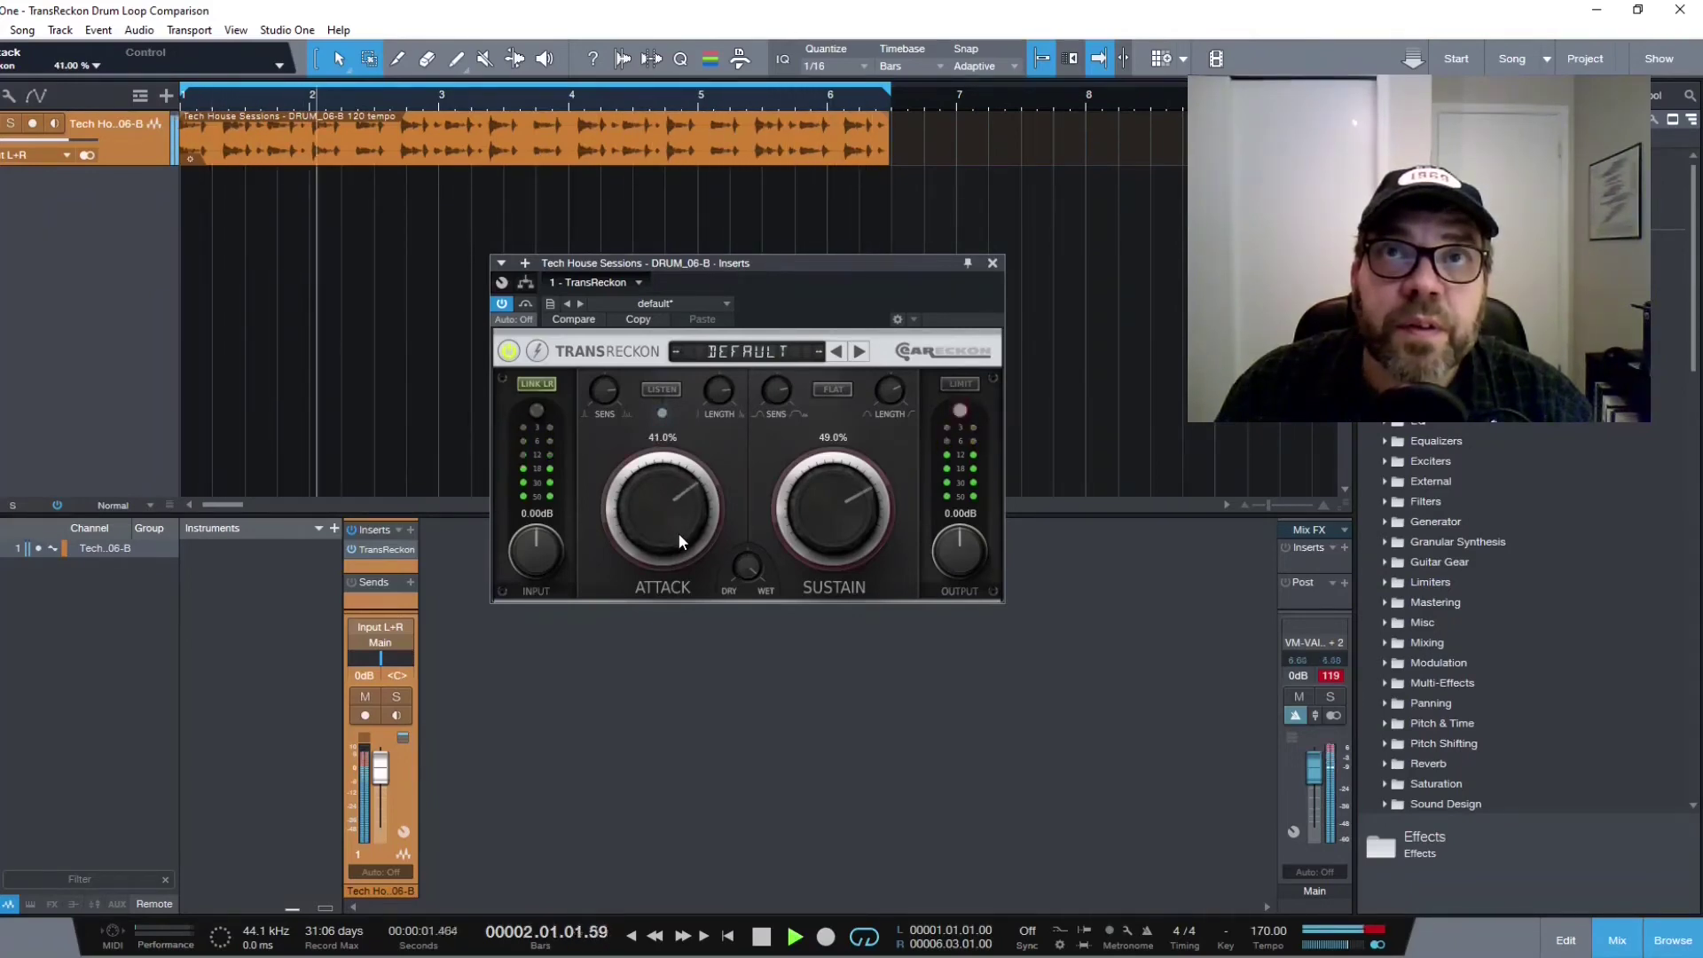
pyautogui.moveTo(810, 535); pyautogui.dragTo(807, 536)
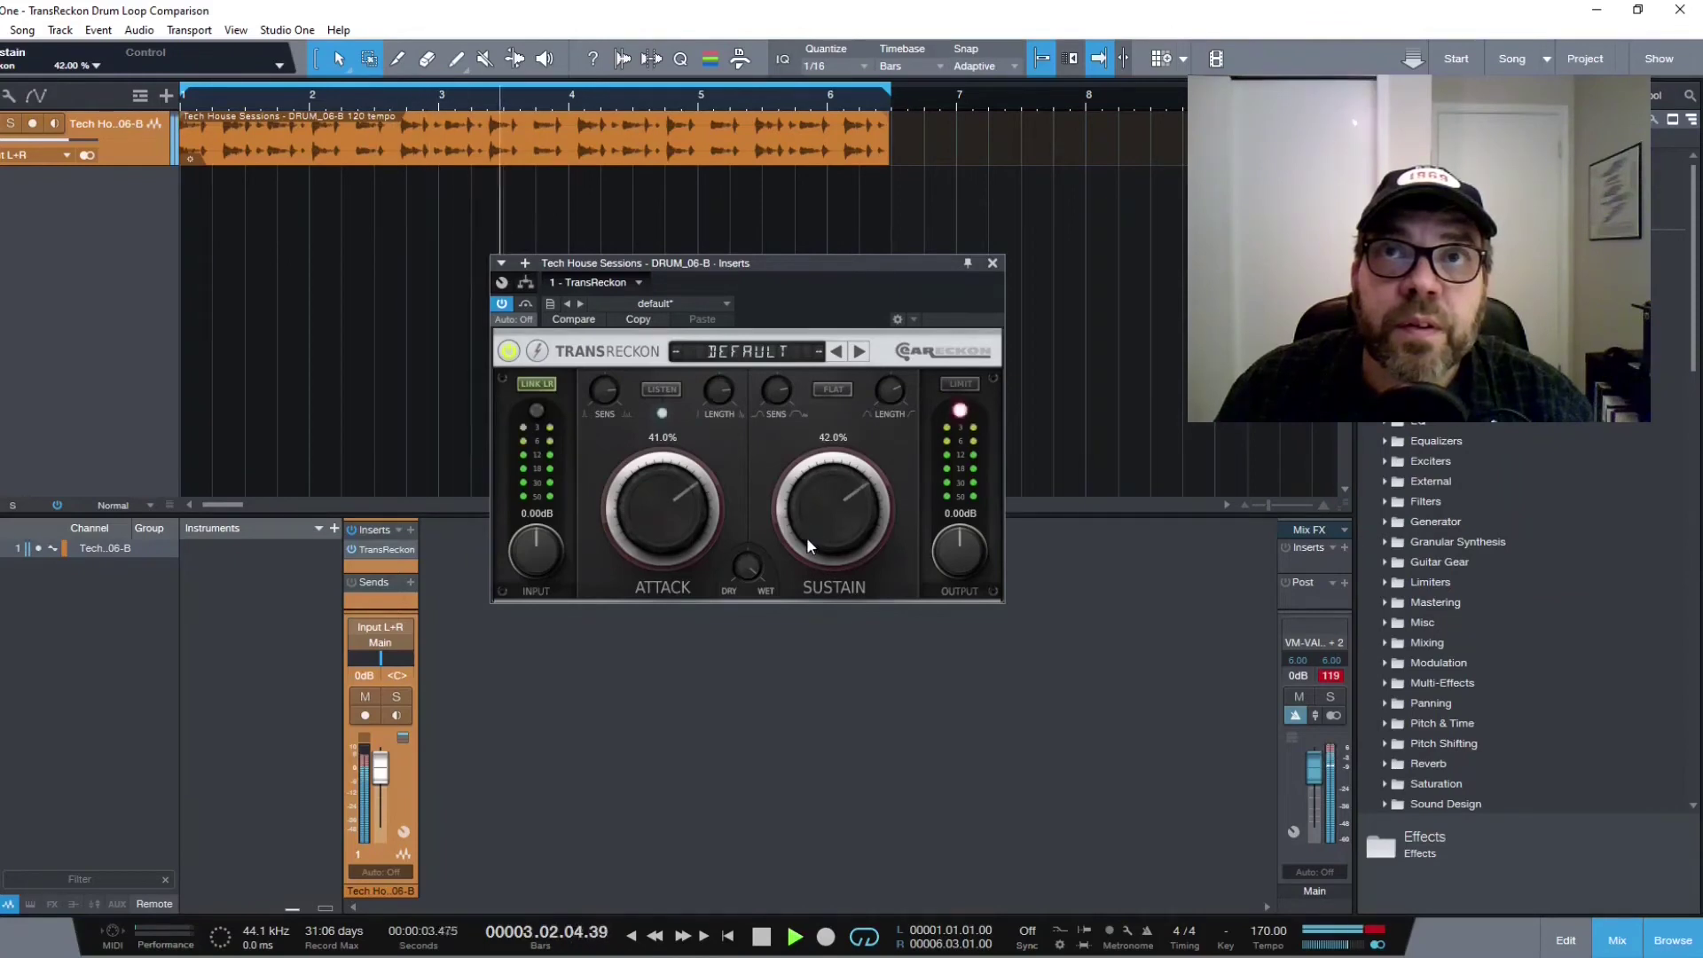
# Turn on the output limiter and set Attack to 38% and Sustain to 42%.
pyautogui.click(959, 385)
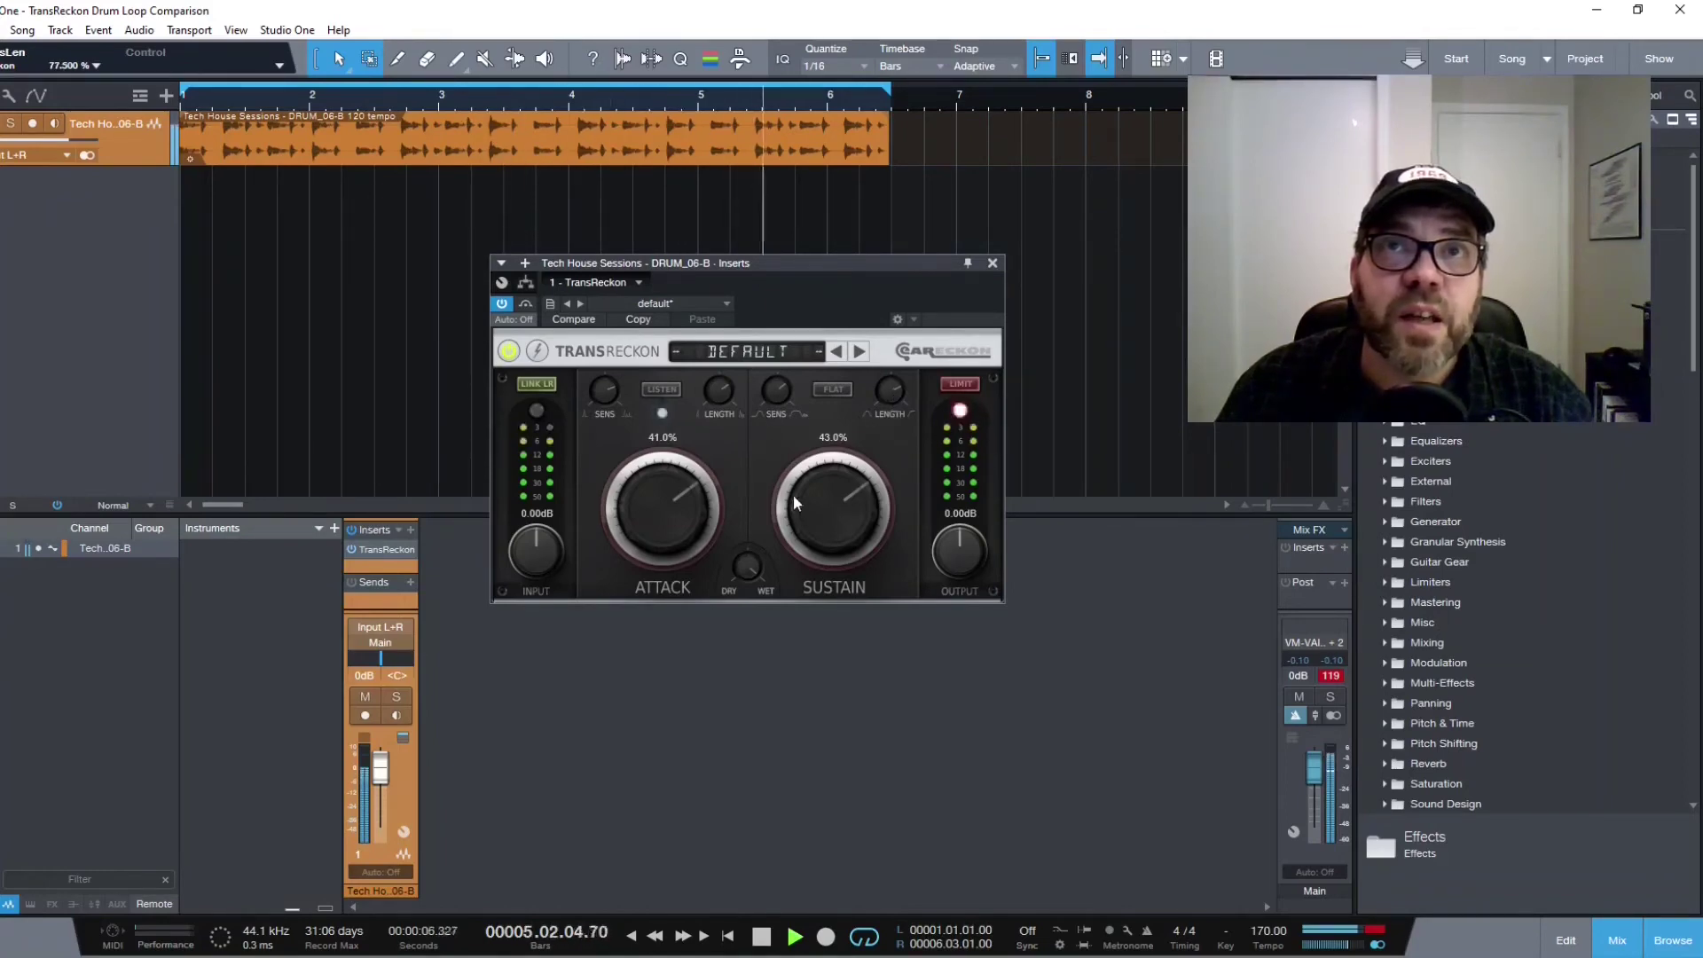
pyautogui.moveTo(674, 521); pyautogui.dragTo(675, 524)
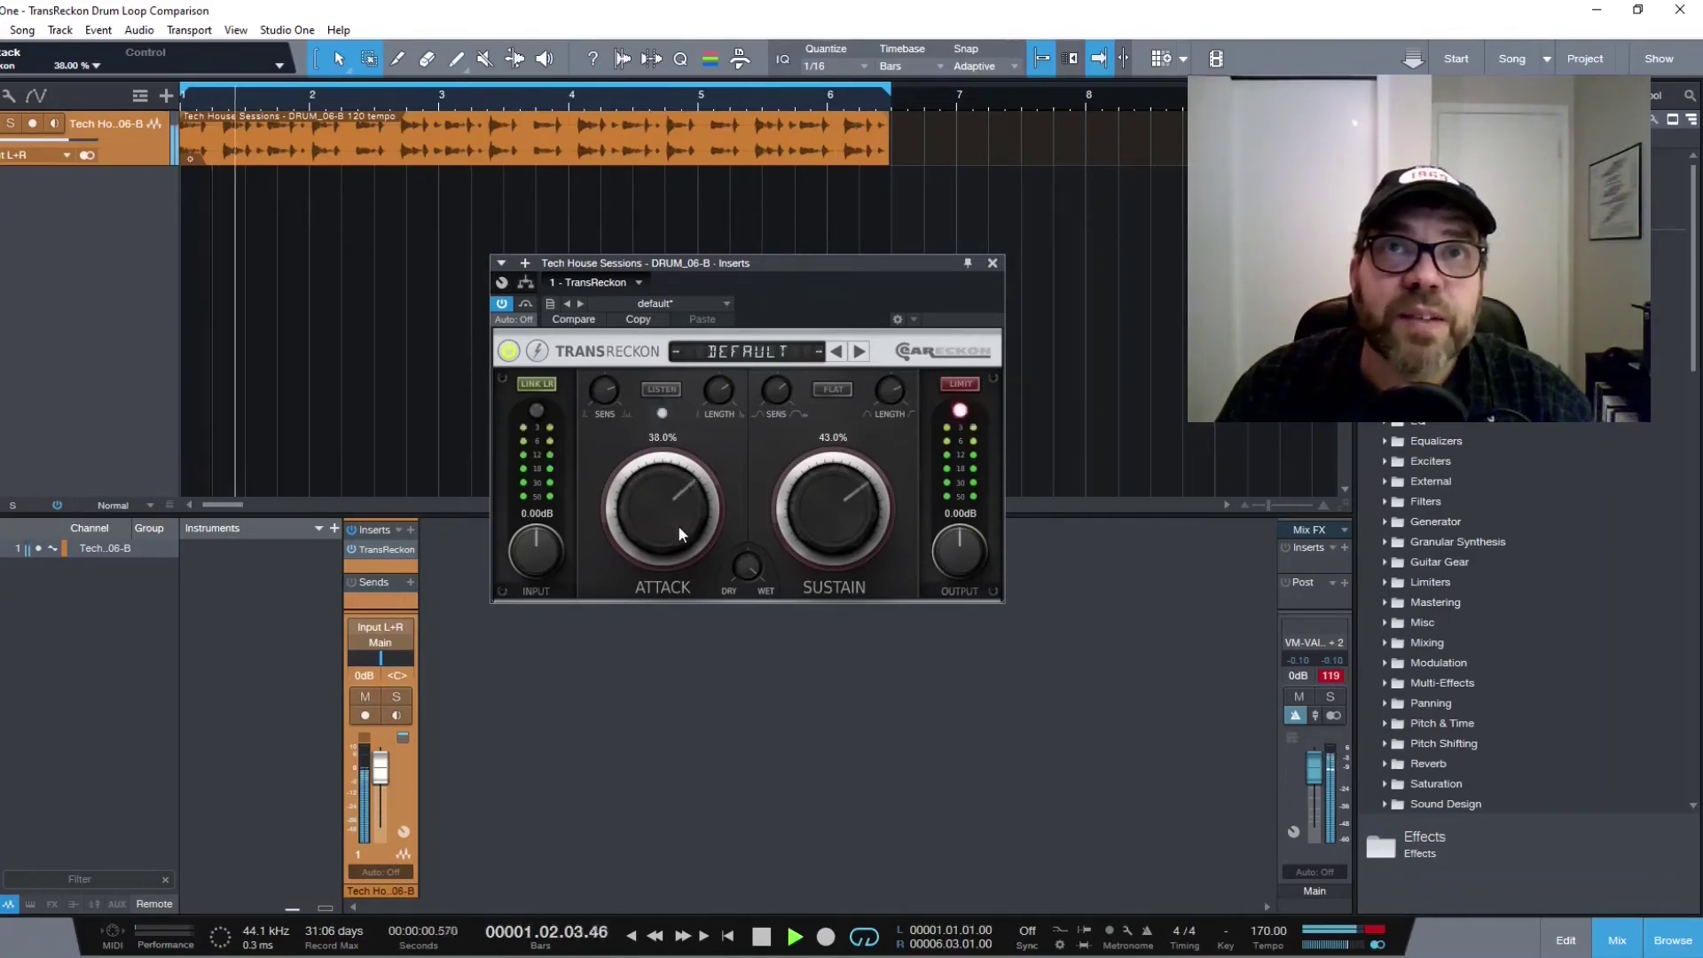
pyautogui.moveTo(807, 535); pyautogui.dragTo(807, 534)
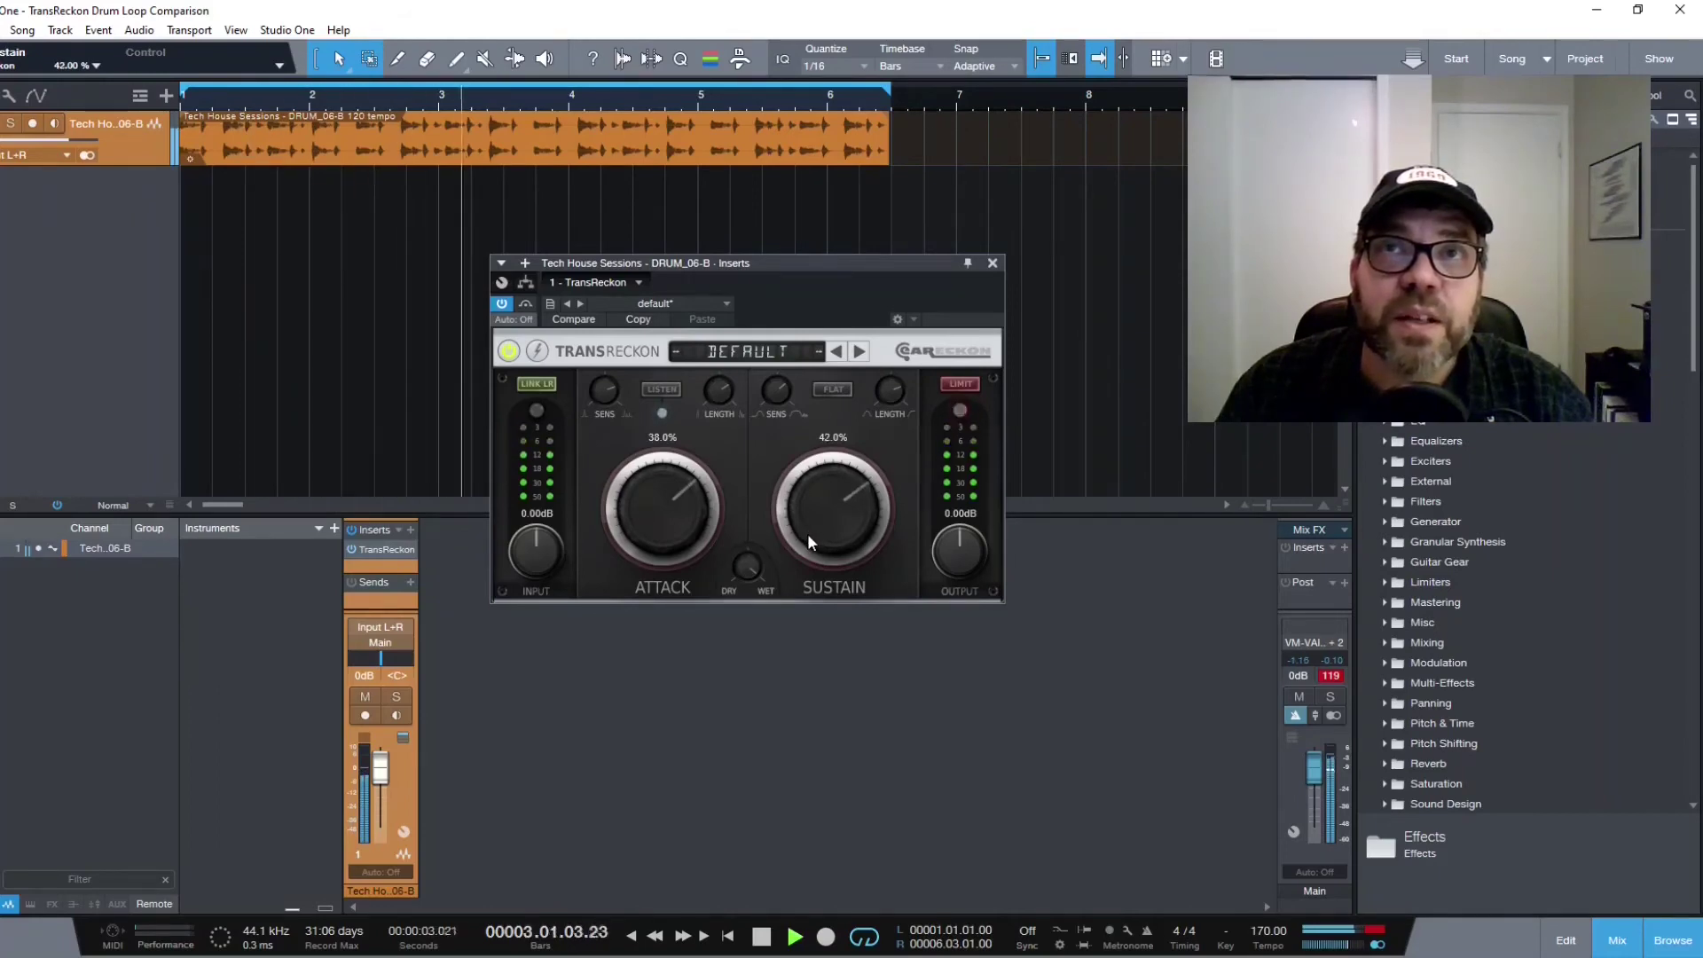
# Turn off the output limiter and enable Flat for the sustain section while auditioning with Listen on, and switch Listen off.
pyautogui.click(661, 390)
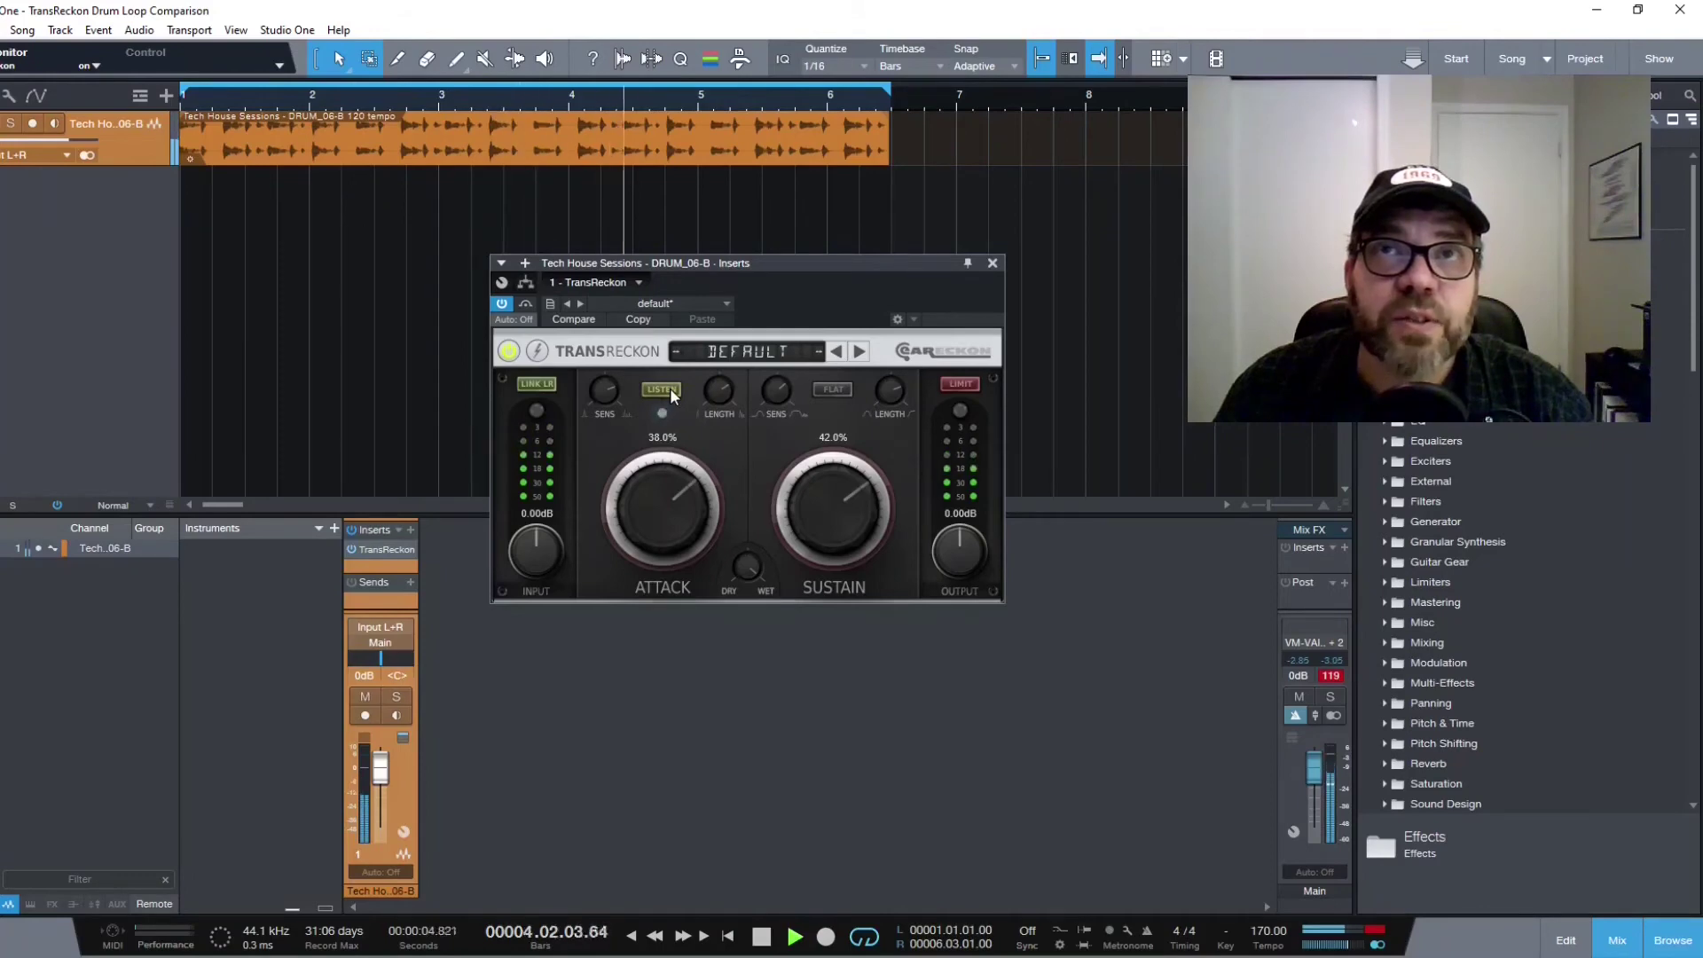
pyautogui.click(971, 384)
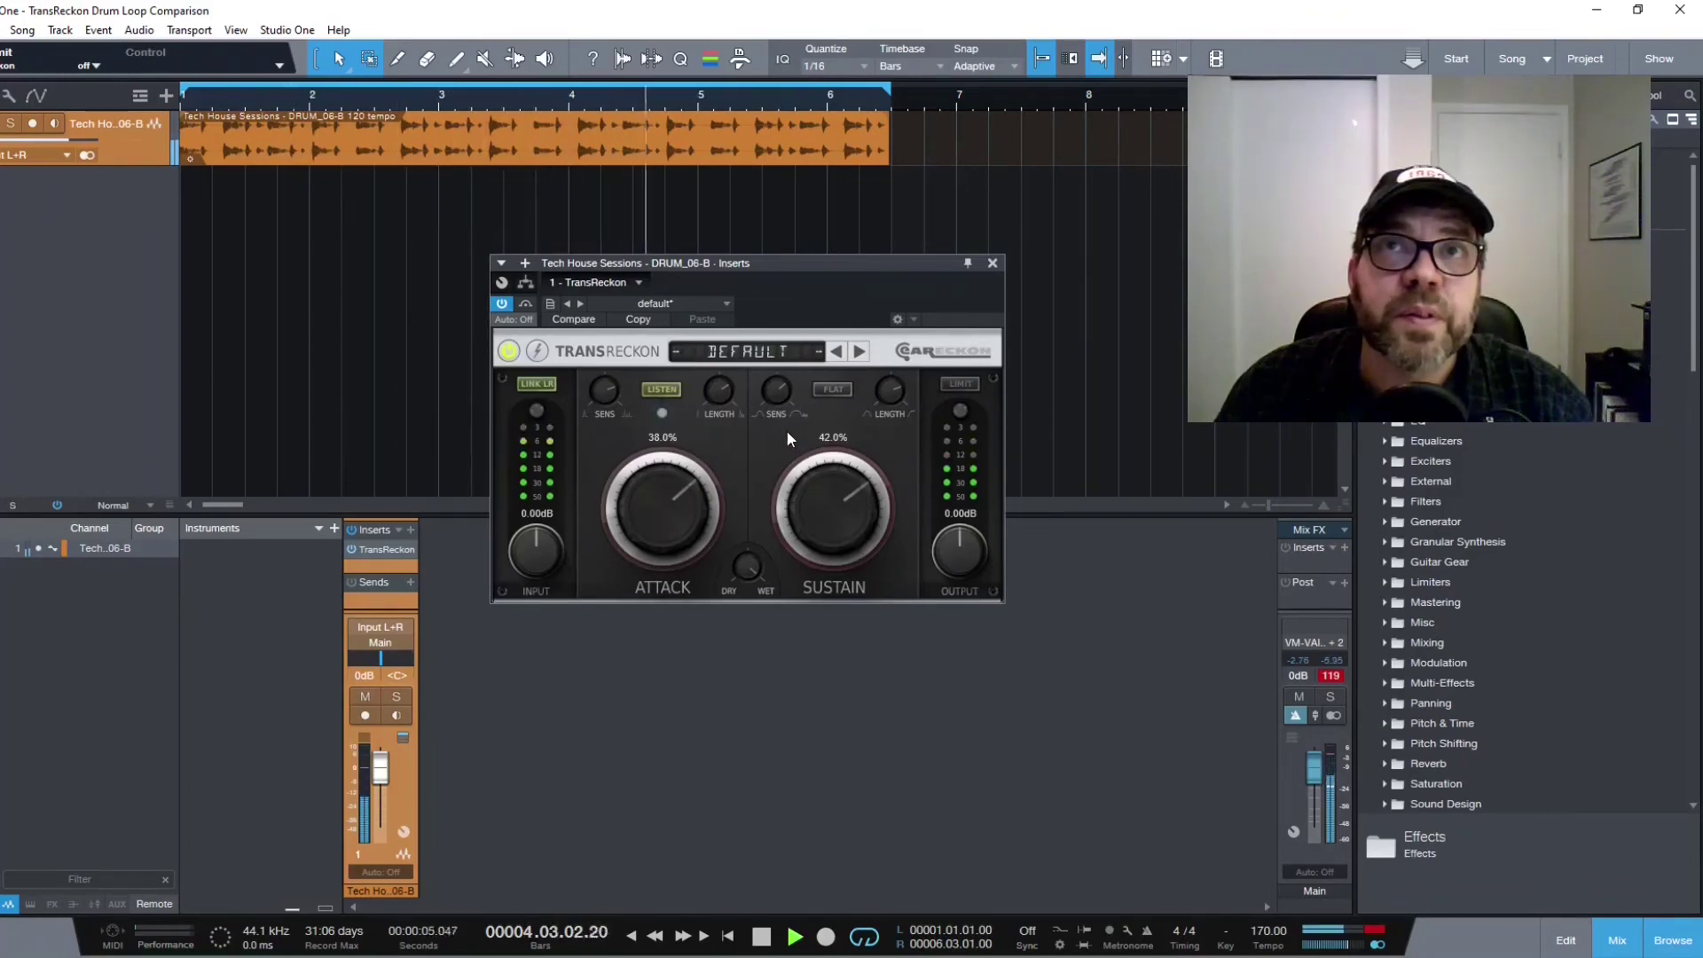
pyautogui.click(832, 390)
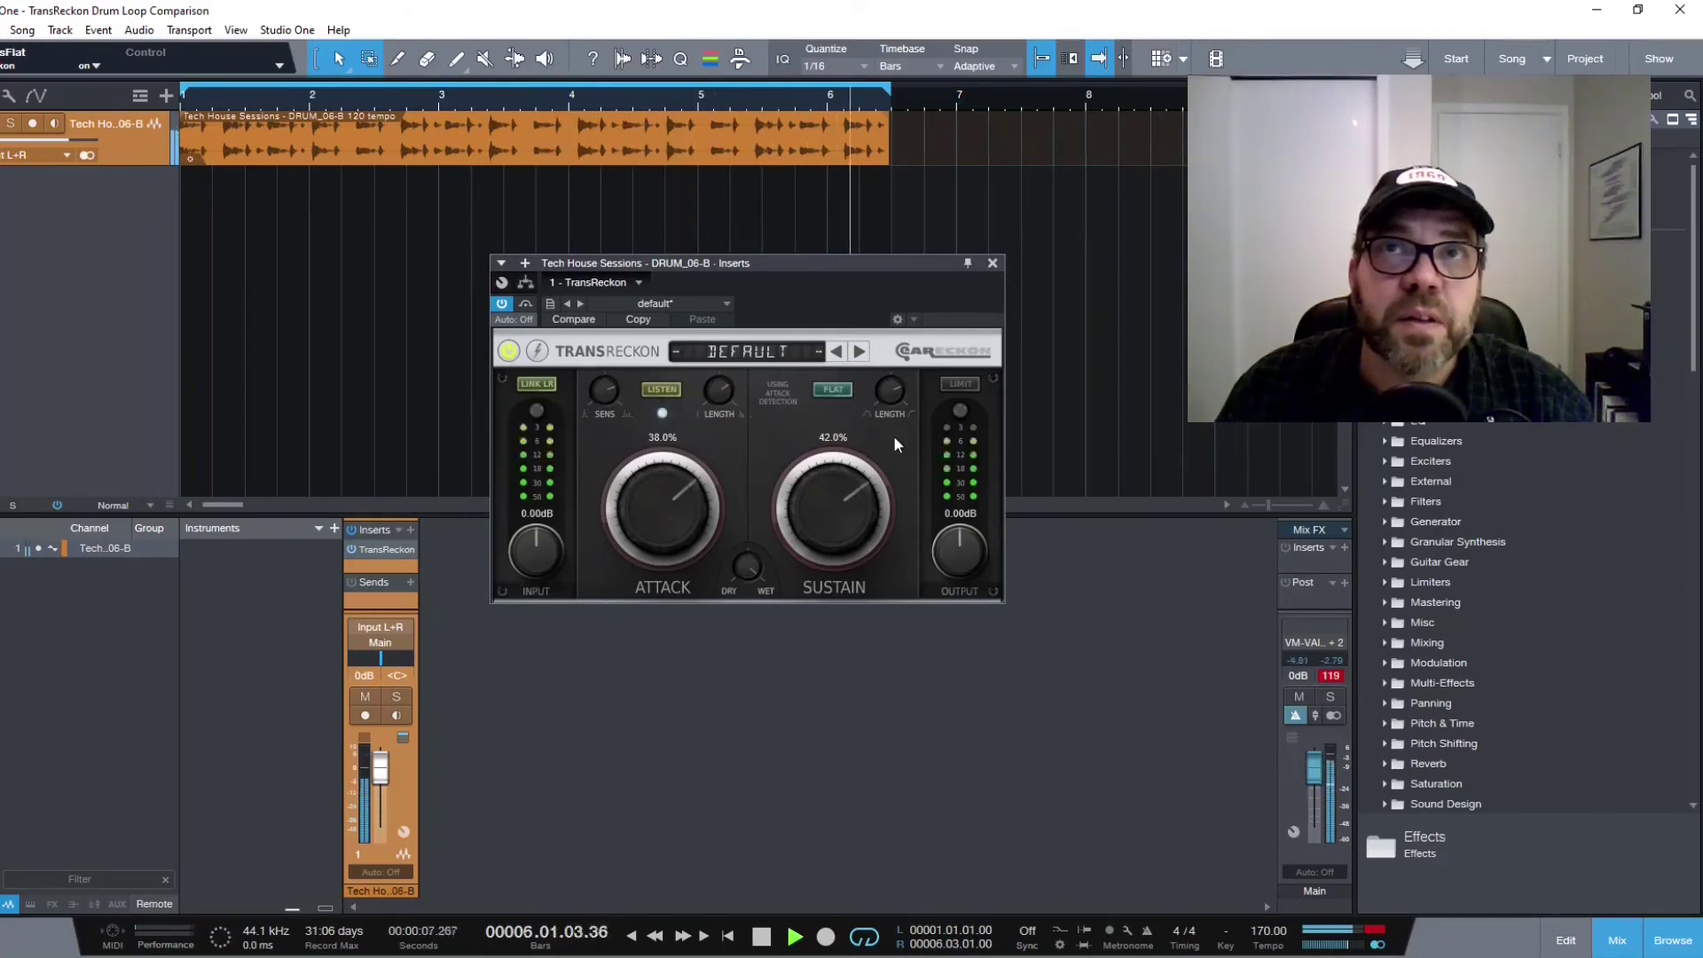
pyautogui.click(661, 388)
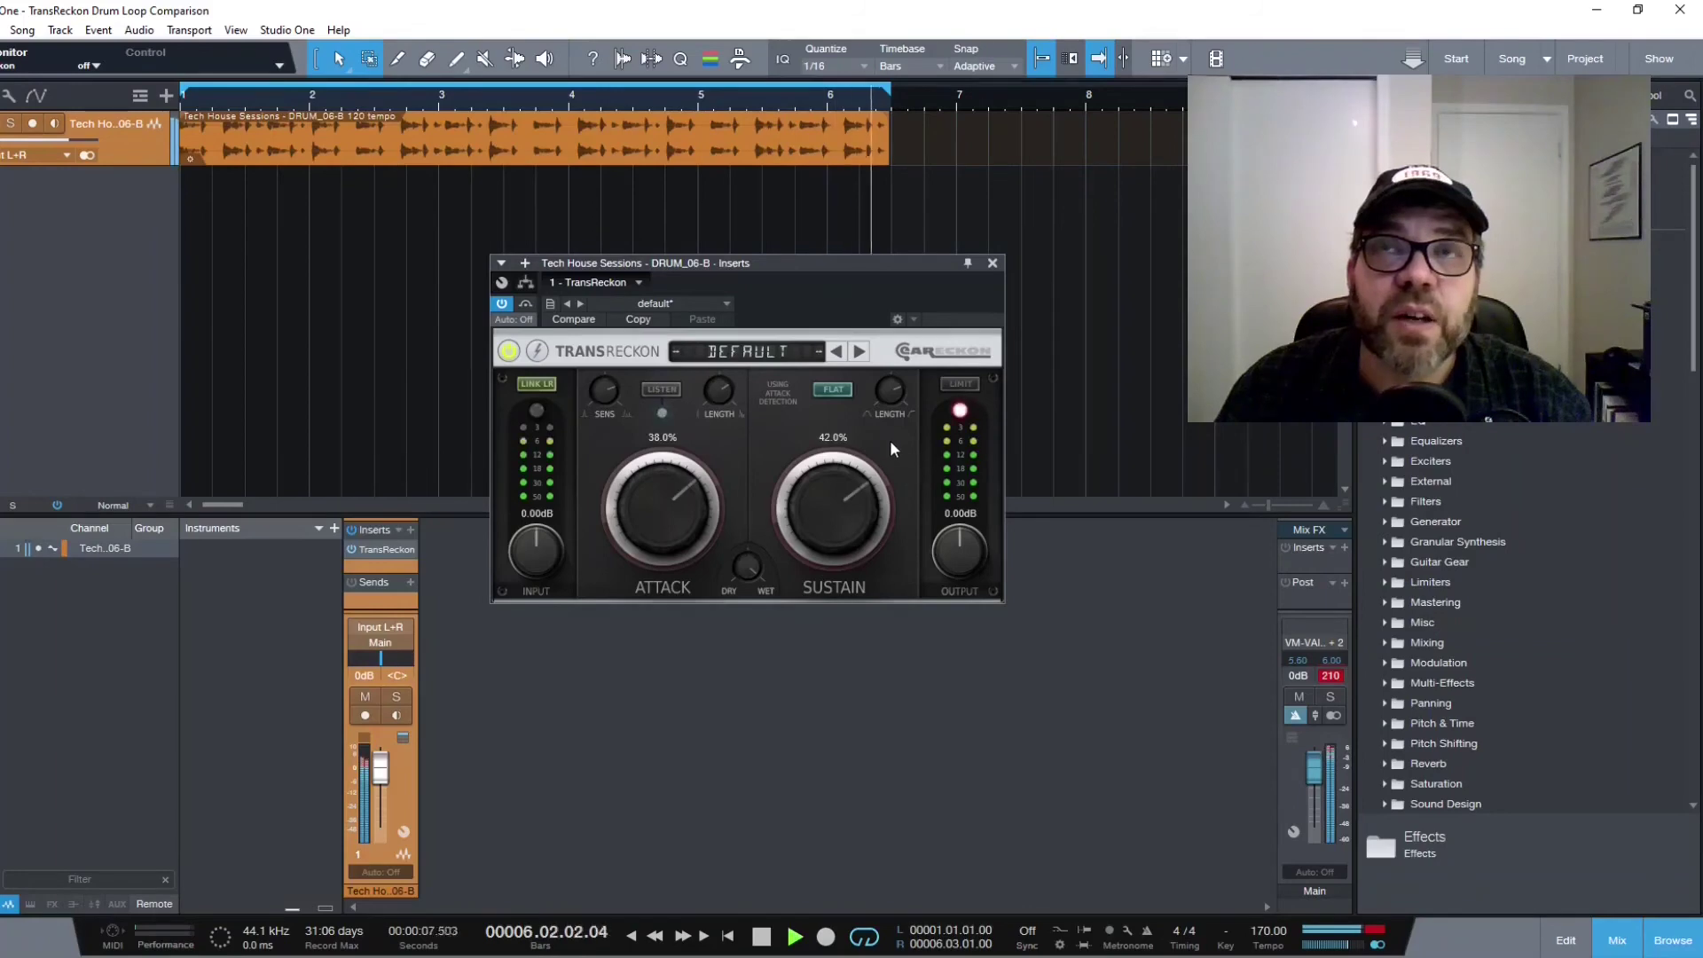
# Turn on the output limiter and disable Flat for the sustain section.
pyautogui.click(968, 383)
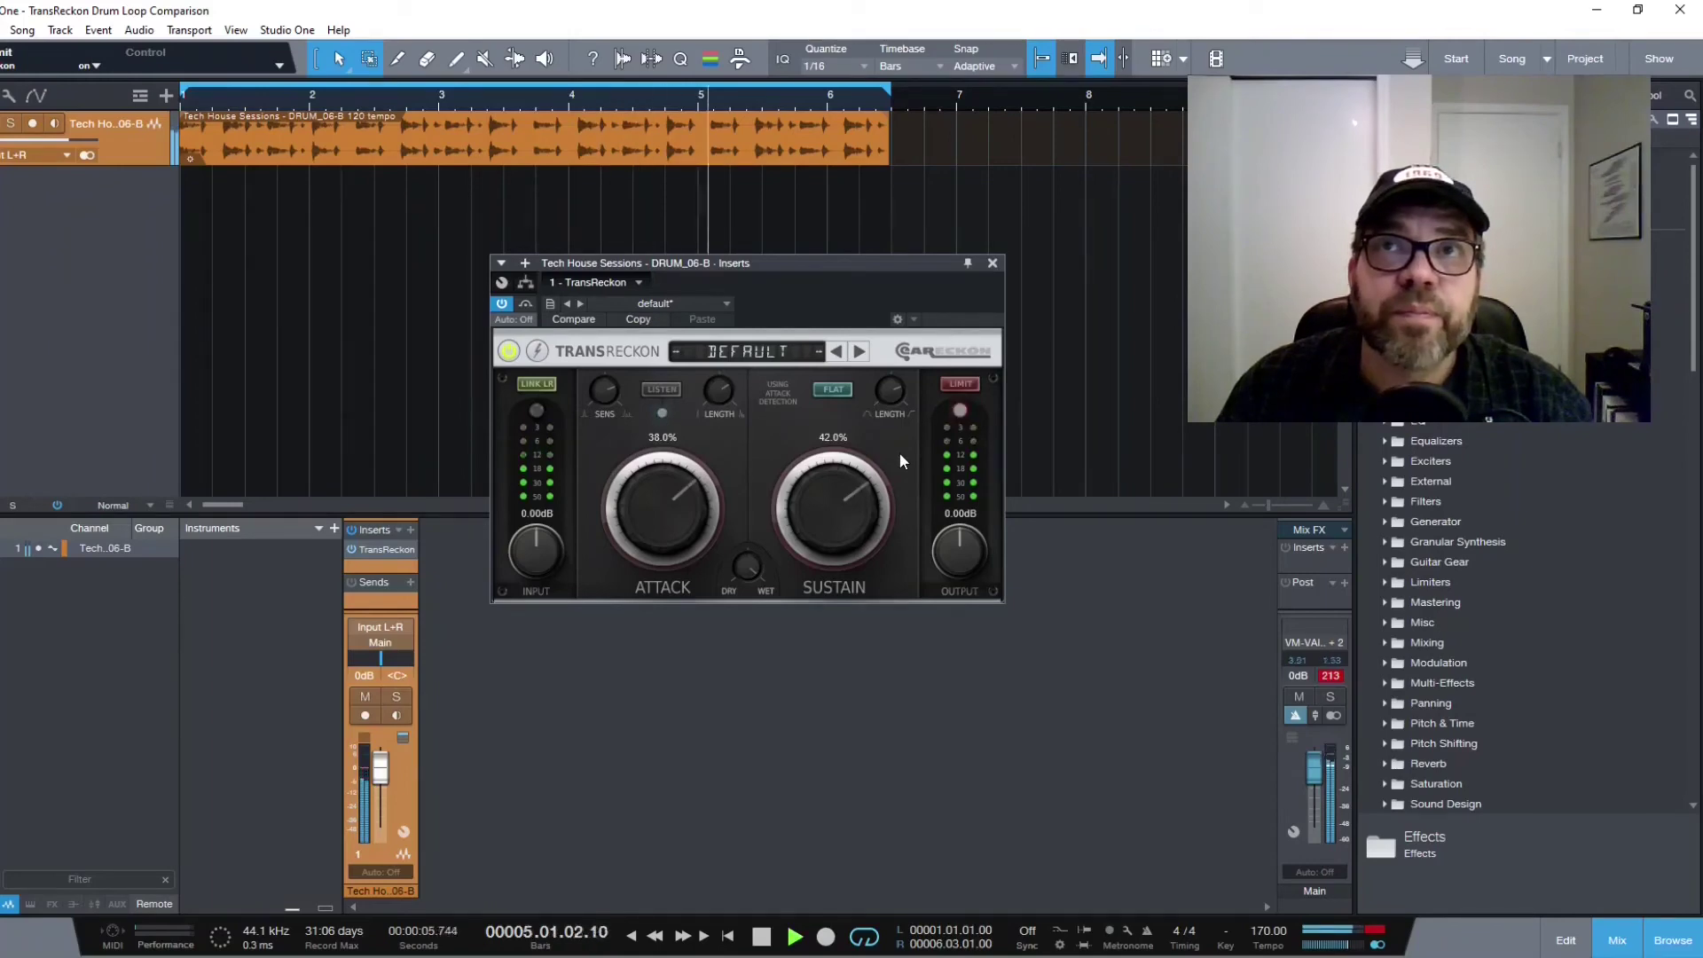
pyautogui.click(834, 388)
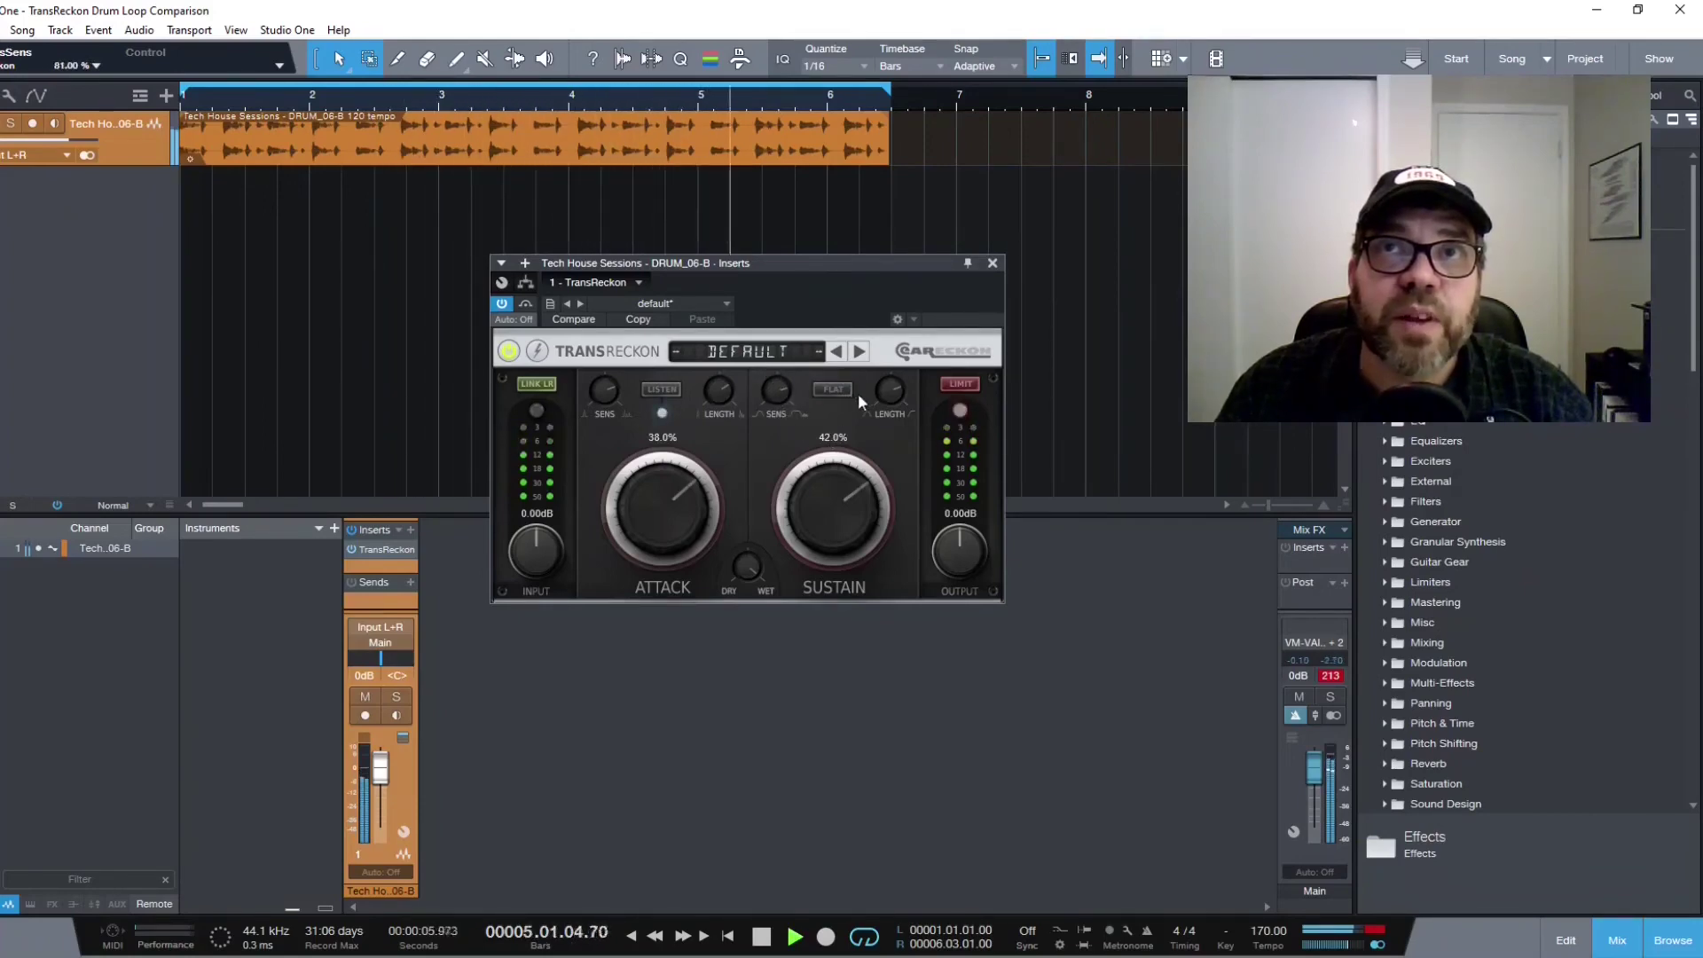
# Adjust the sustain length and set Attack to 44% and Sustain to 53%.
pyautogui.moveTo(886, 392); pyautogui.dragTo(890, 423)
pyautogui.moveTo(825, 546); pyautogui.dragTo(818, 523)
pyautogui.moveTo(690, 502)
pyautogui.mouseDown()
pyautogui.moveTo(664, 516)
pyautogui.moveTo(669, 502)
pyautogui.mouseUp()
pyautogui.moveTo(793, 518); pyautogui.dragTo(806, 528)
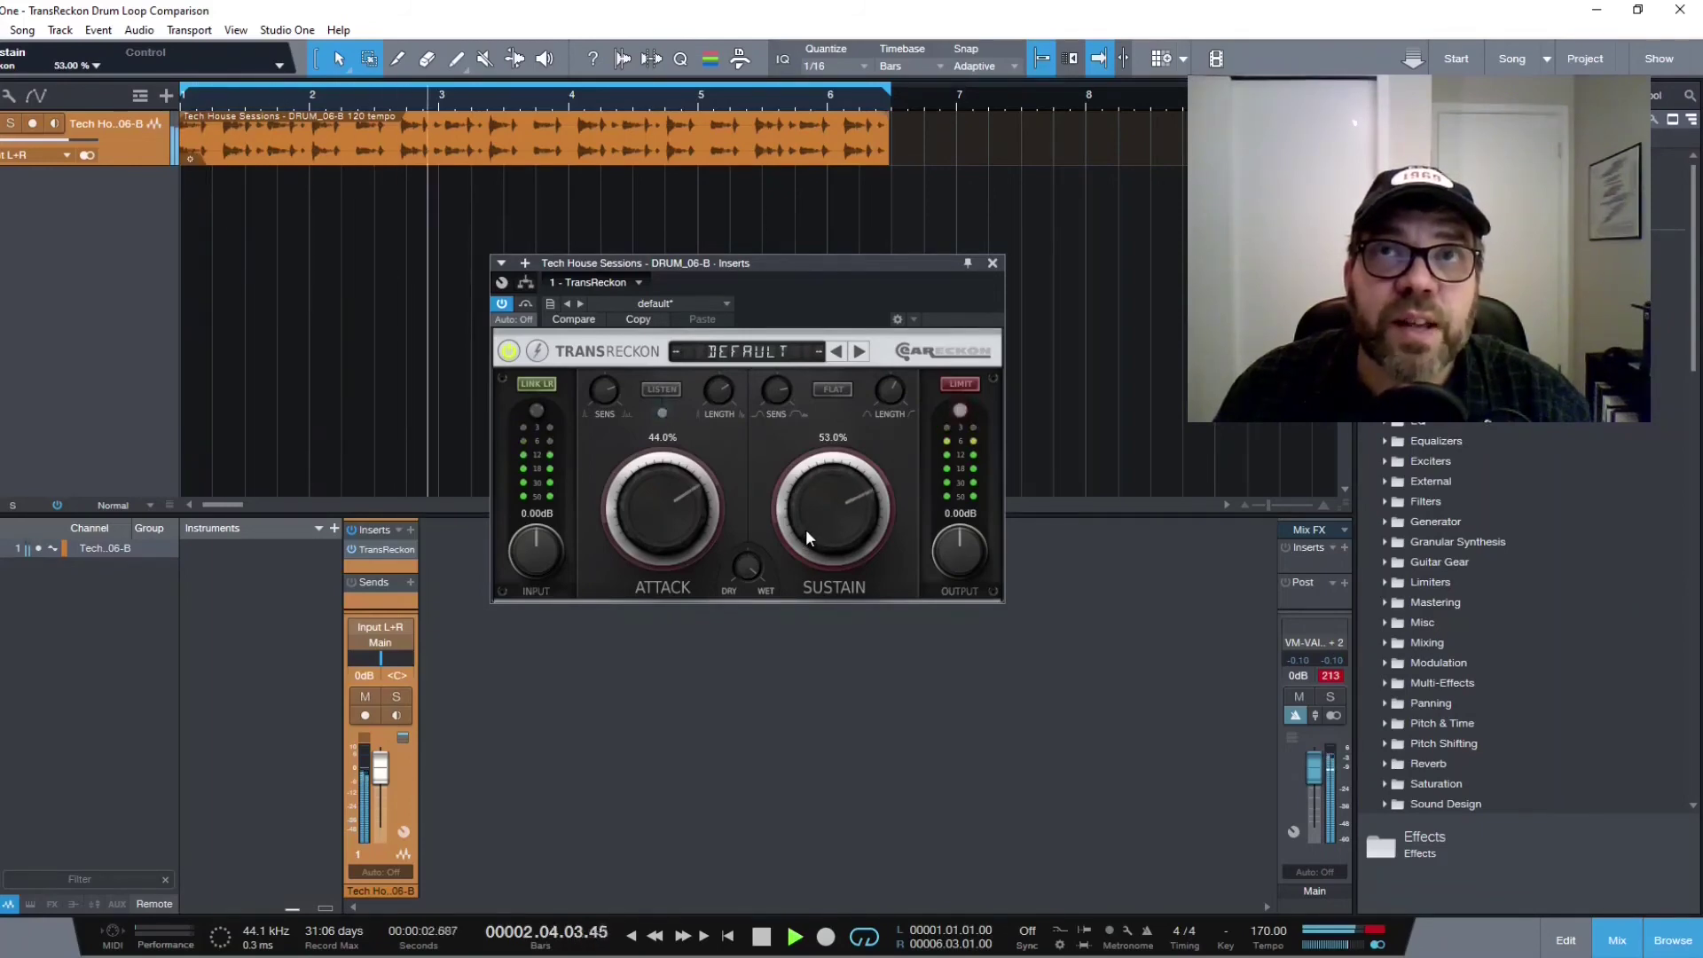
# Set Attack to 36% and Sustain to 49% while auditioning with Listen on, and switch Listen off.
pyautogui.click(655, 391)
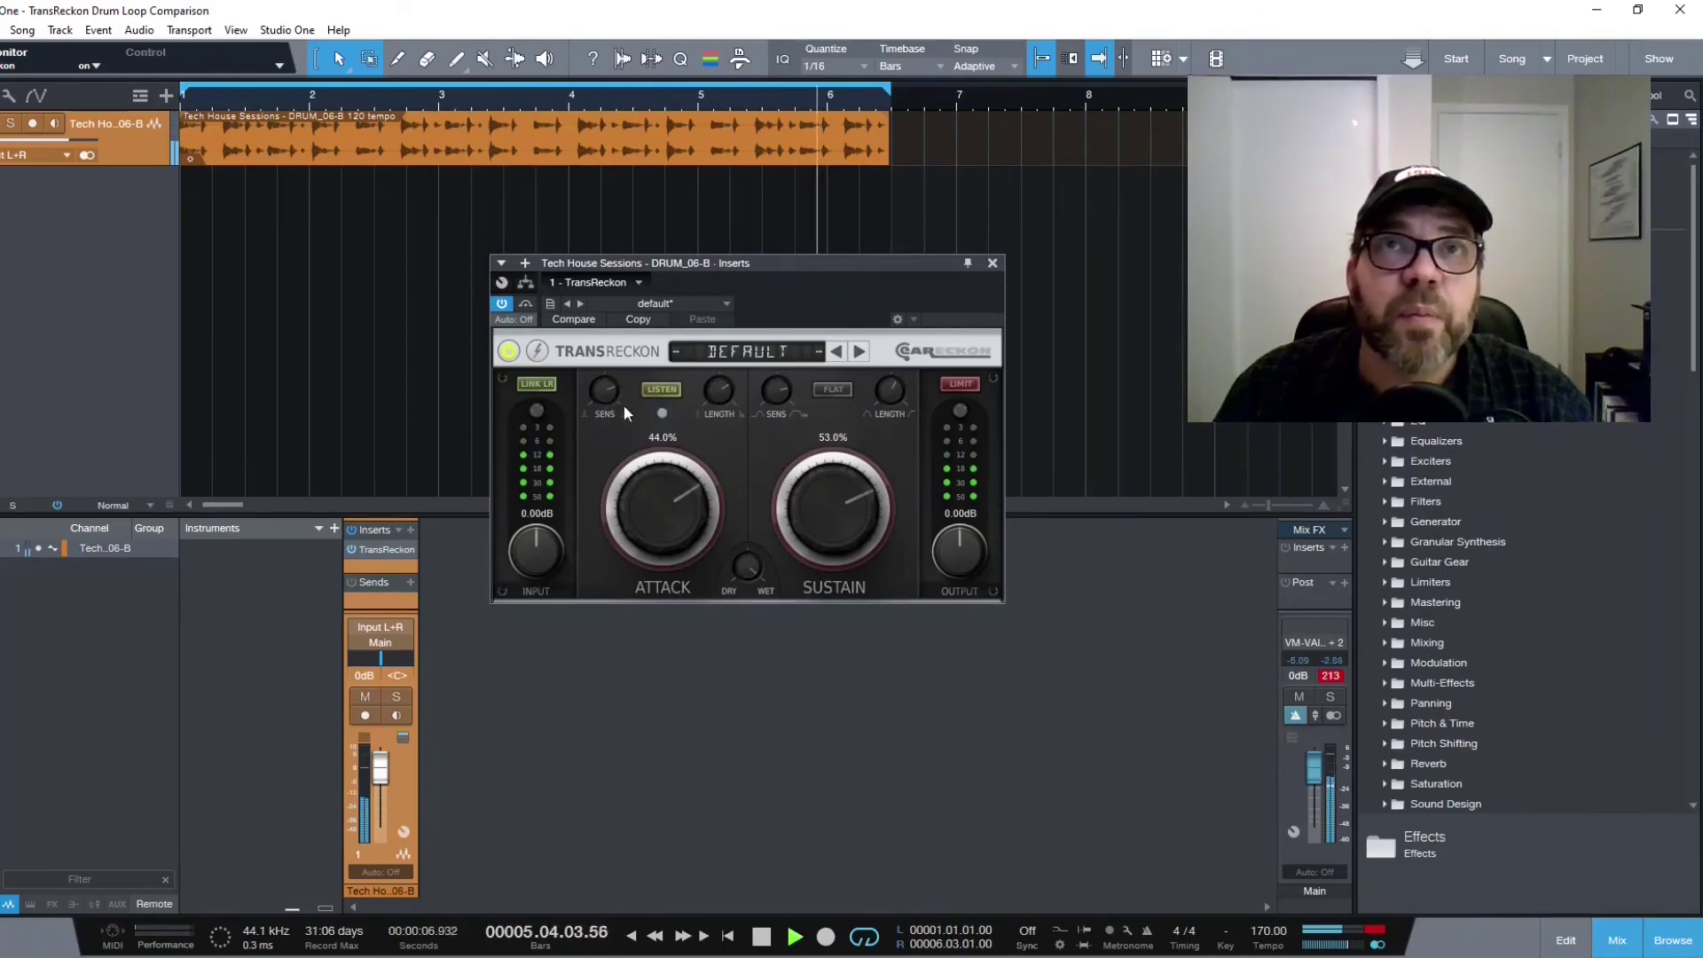
pyautogui.moveTo(669, 514); pyautogui.dragTo(684, 541)
pyautogui.moveTo(807, 521); pyautogui.dragTo(807, 525)
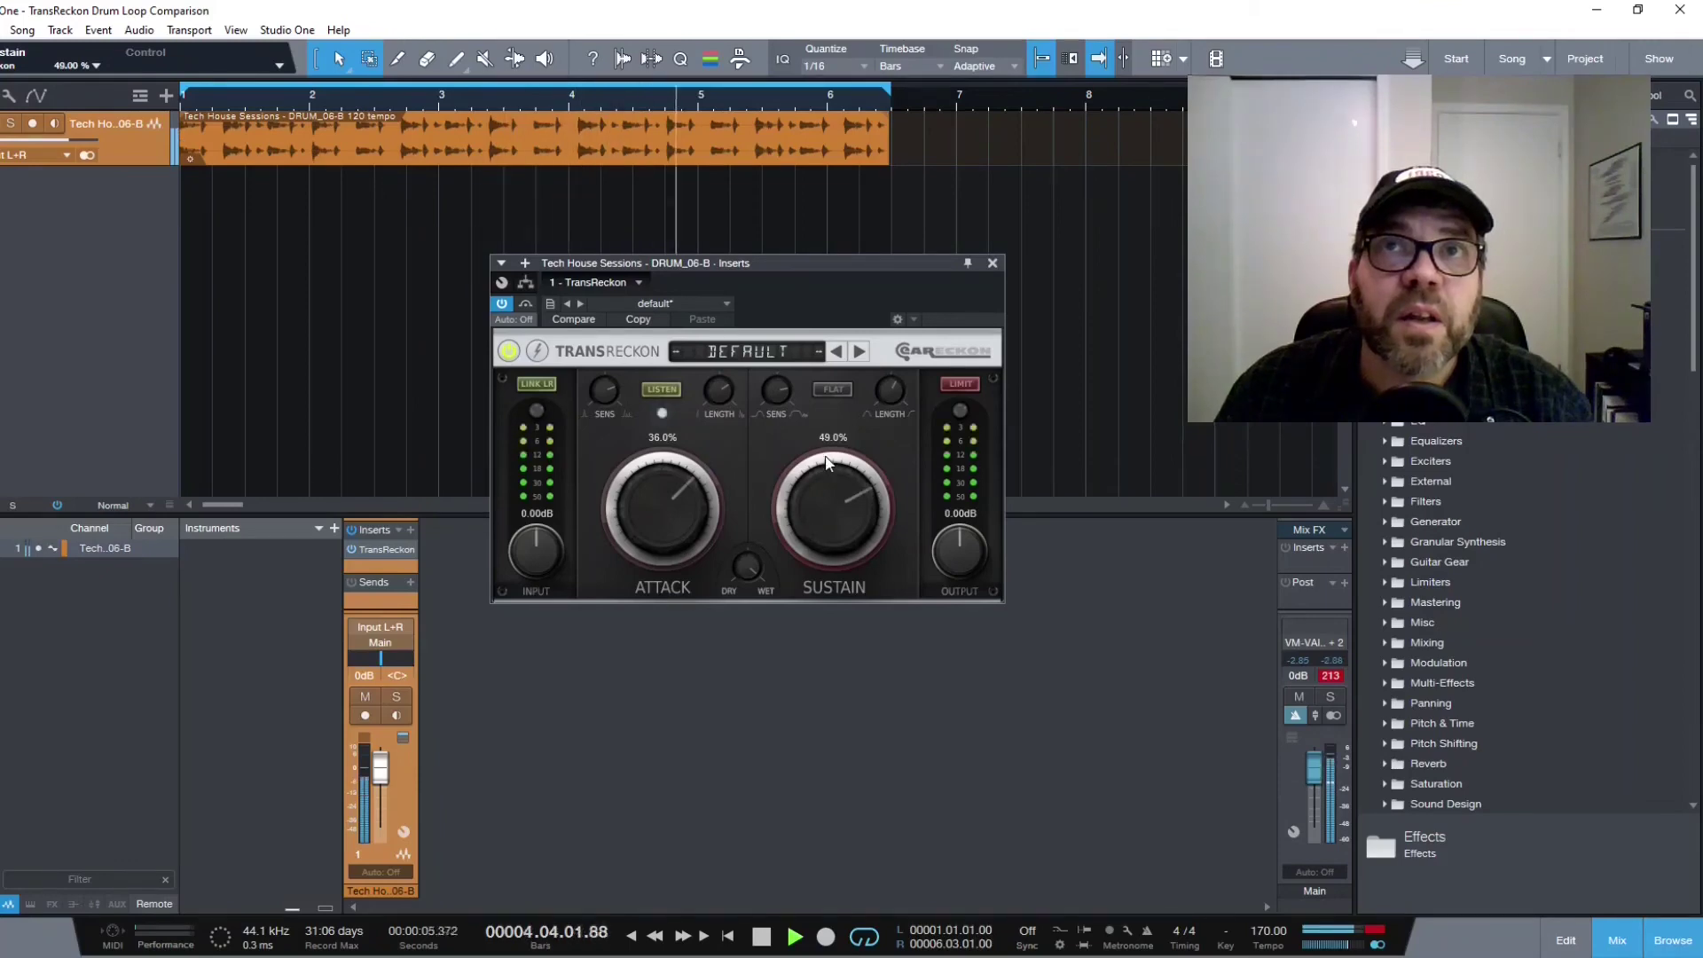
pyautogui.click(662, 388)
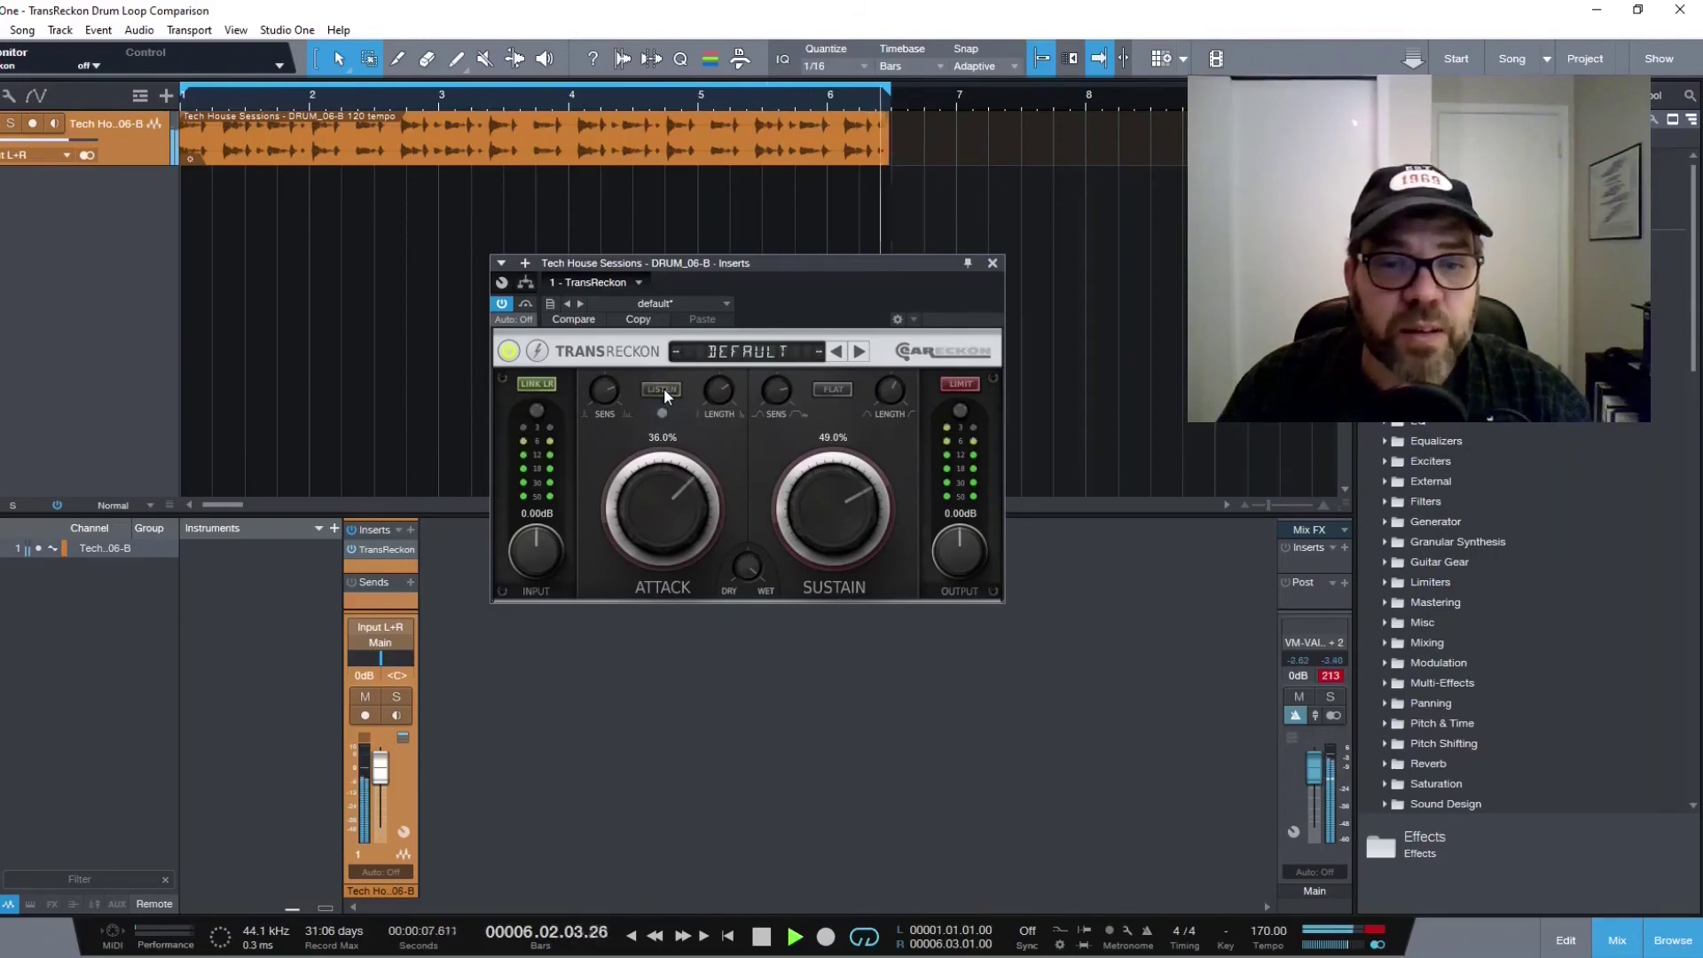